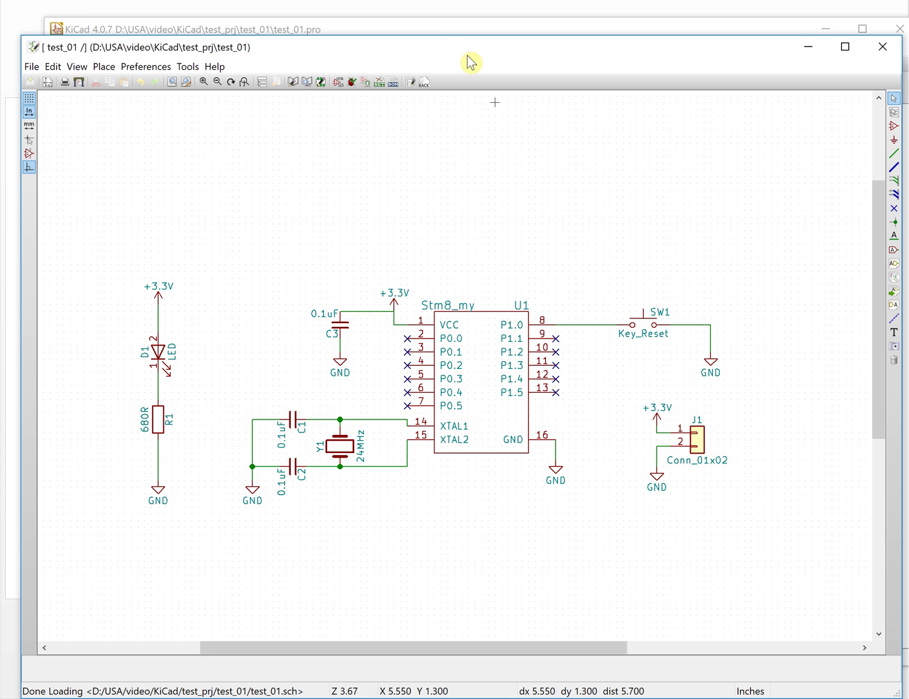
Uncover the project manager behind the schematic and open the PCB footprint editor
left_click_drag(450, 51, 444, 165)
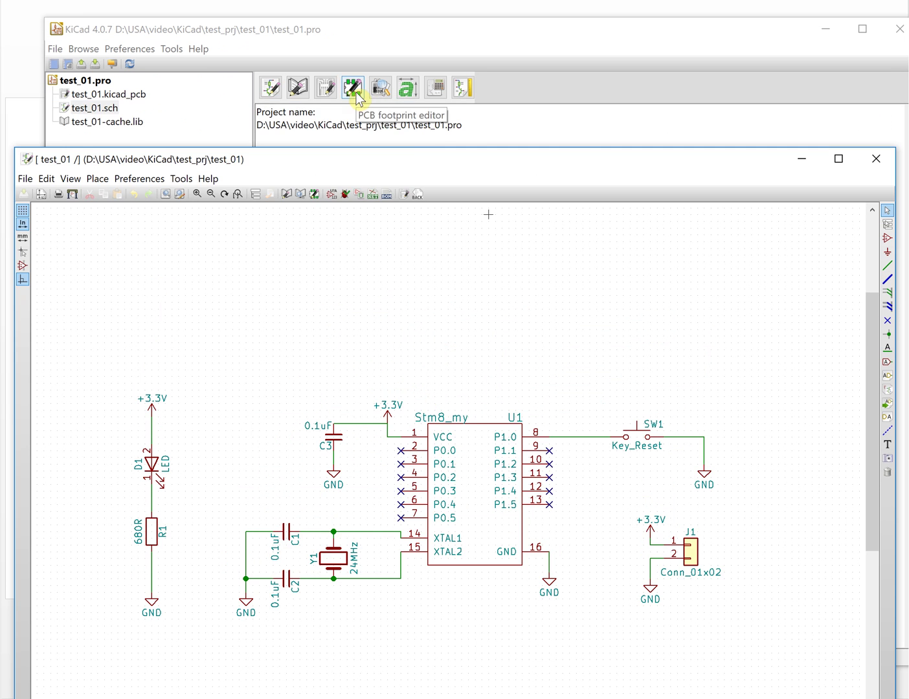
left_click(355, 90)
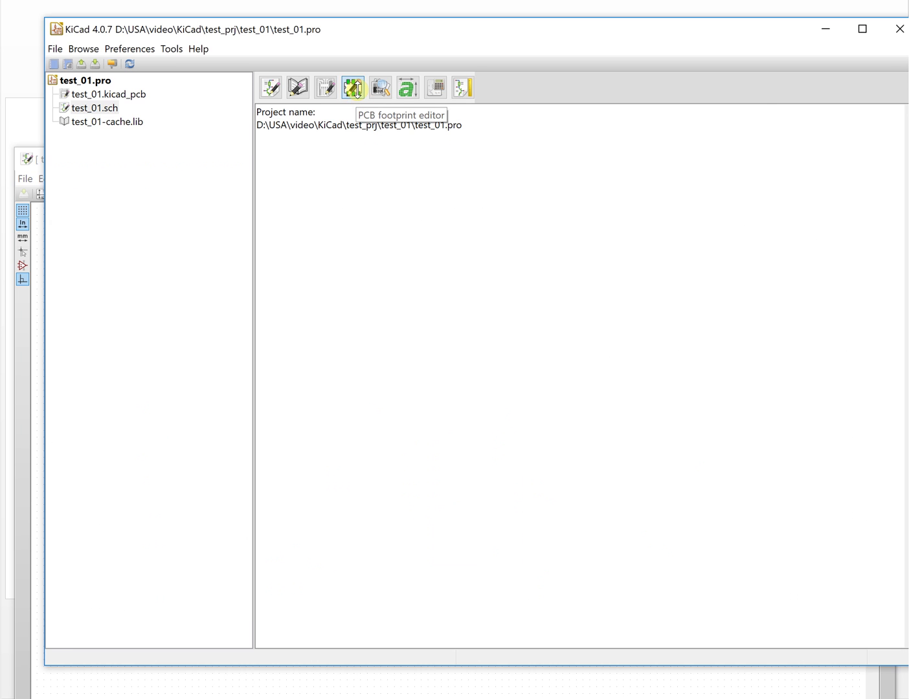
left_click_drag(428, 92, 480, 63)
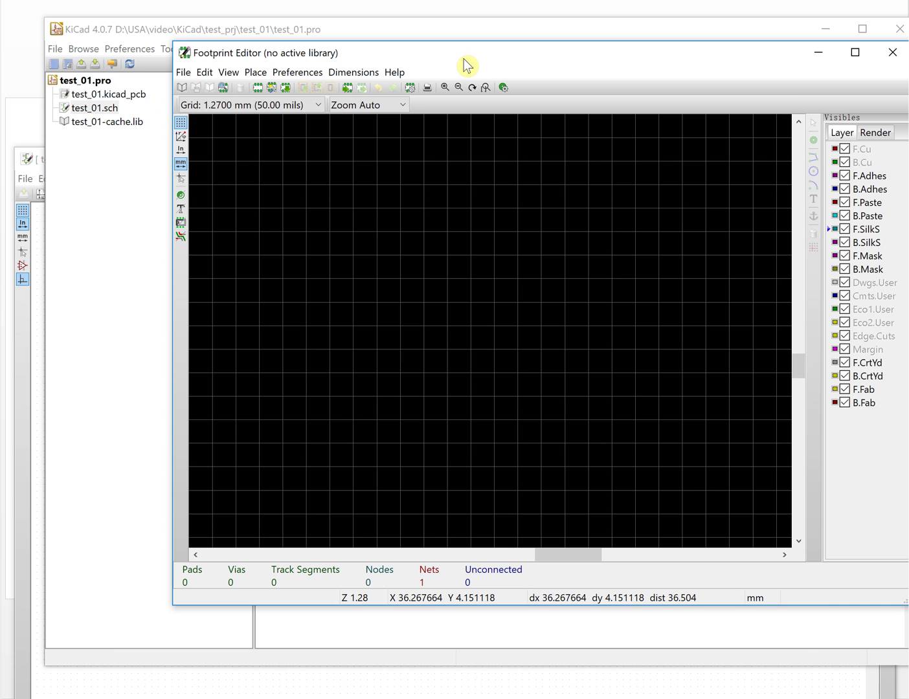
Set Mylib as the active footprint library
left_click(184, 88)
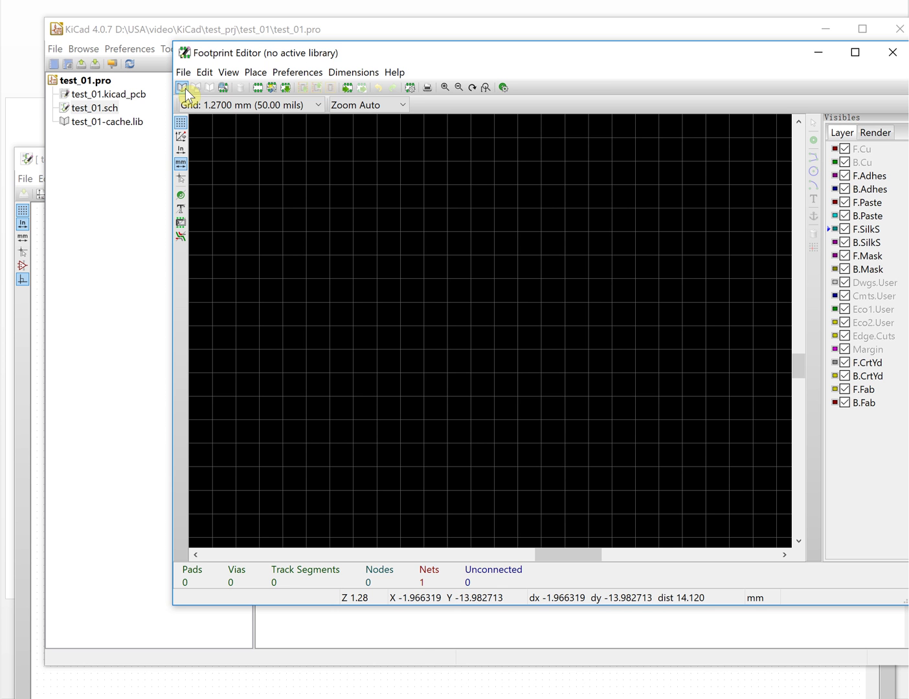
left_click_drag(632, 250, 537, 150)
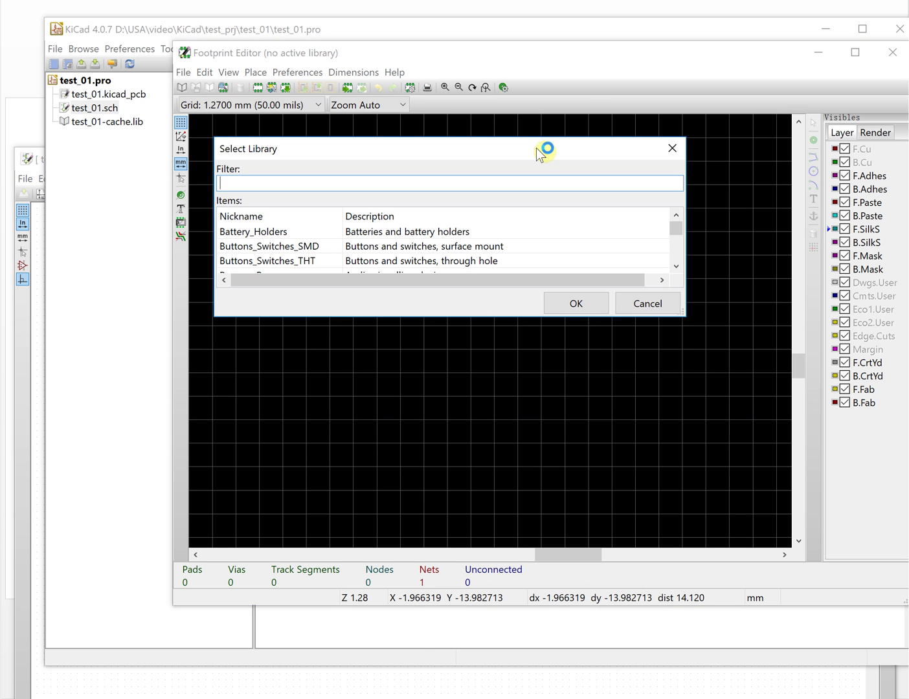
left_click_drag(681, 316, 731, 517)
left_click_drag(720, 263, 734, 473)
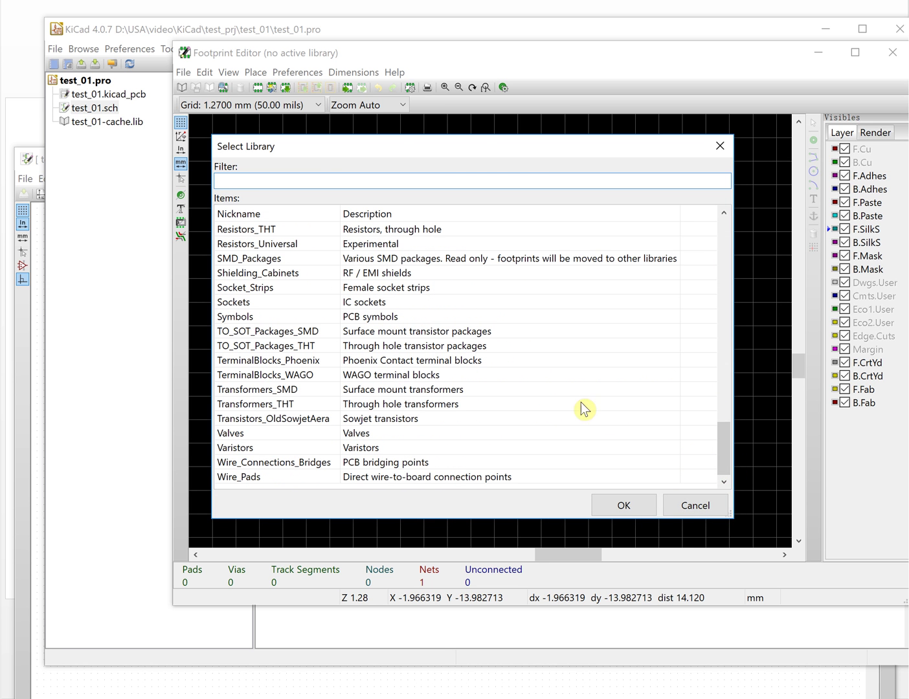
scroll(340, 264, "up", 3)
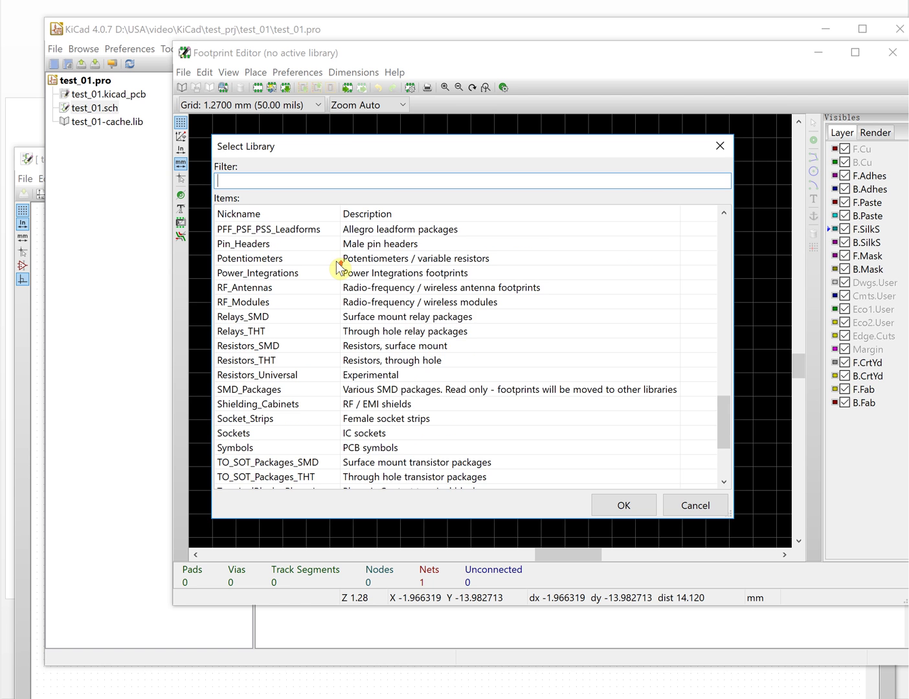
scroll(337, 267, "up", 3)
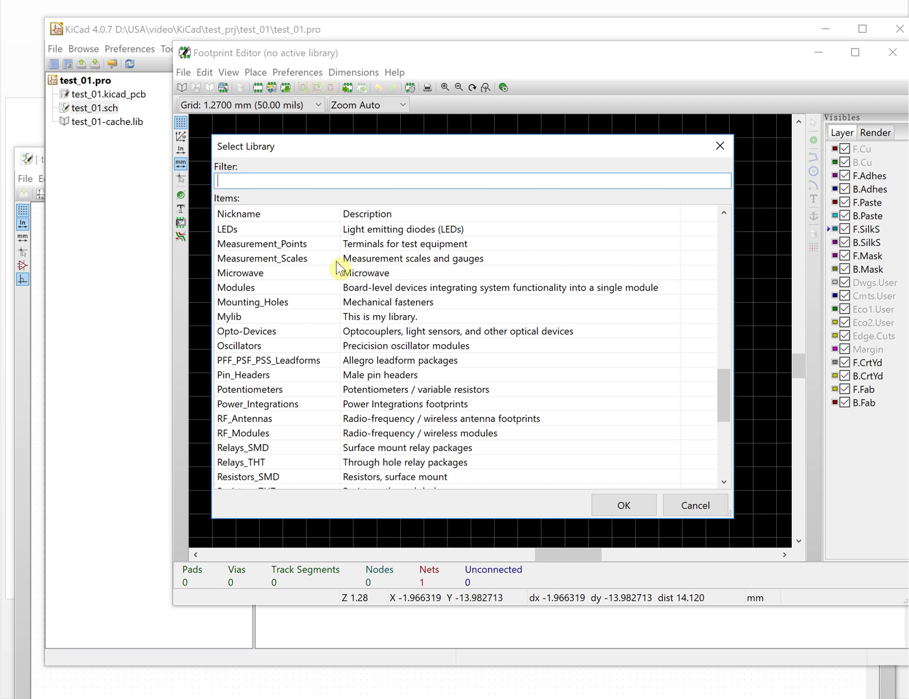
left_click(247, 317)
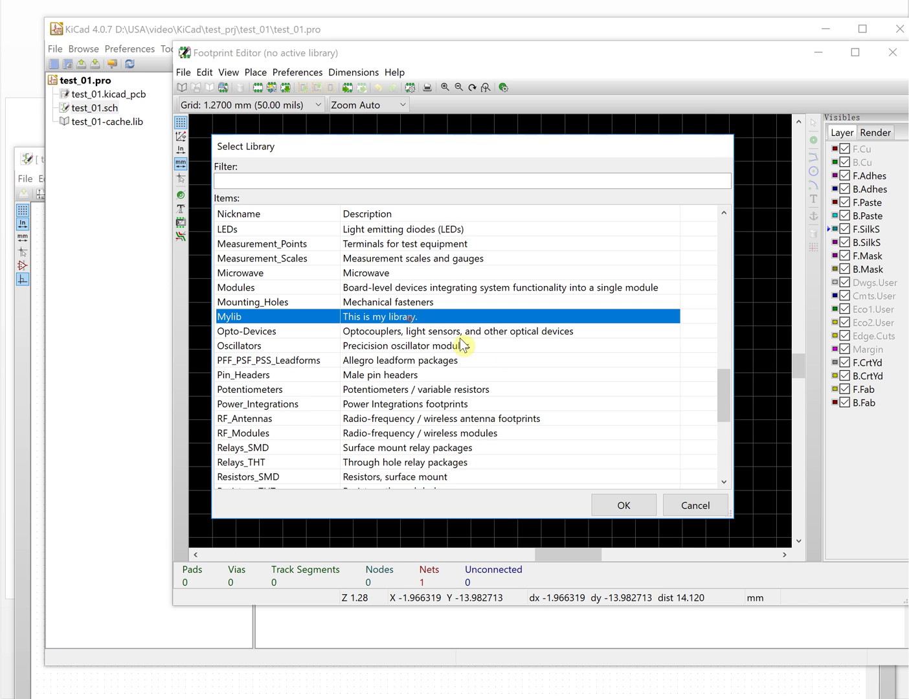
key("Return")
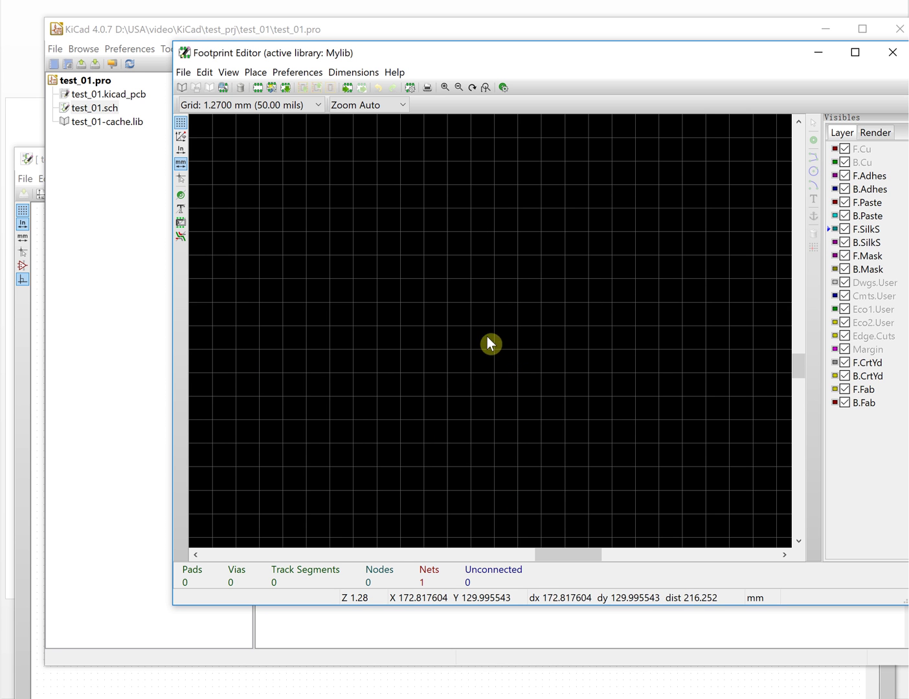
Open the Footprint Wizard and load the BGA footprint generator
left_click(269, 88)
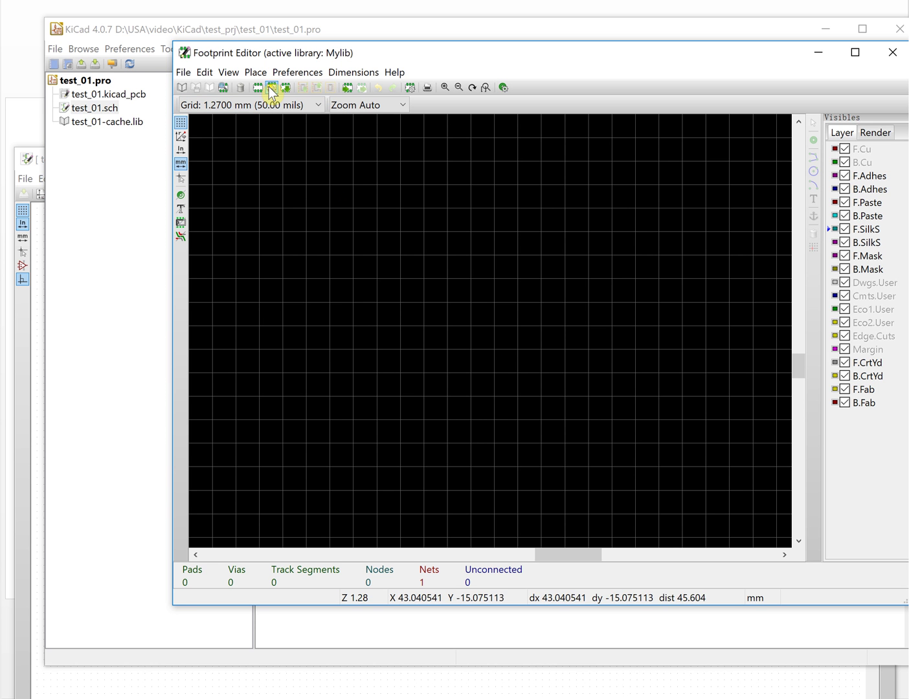
left_click(298, 123)
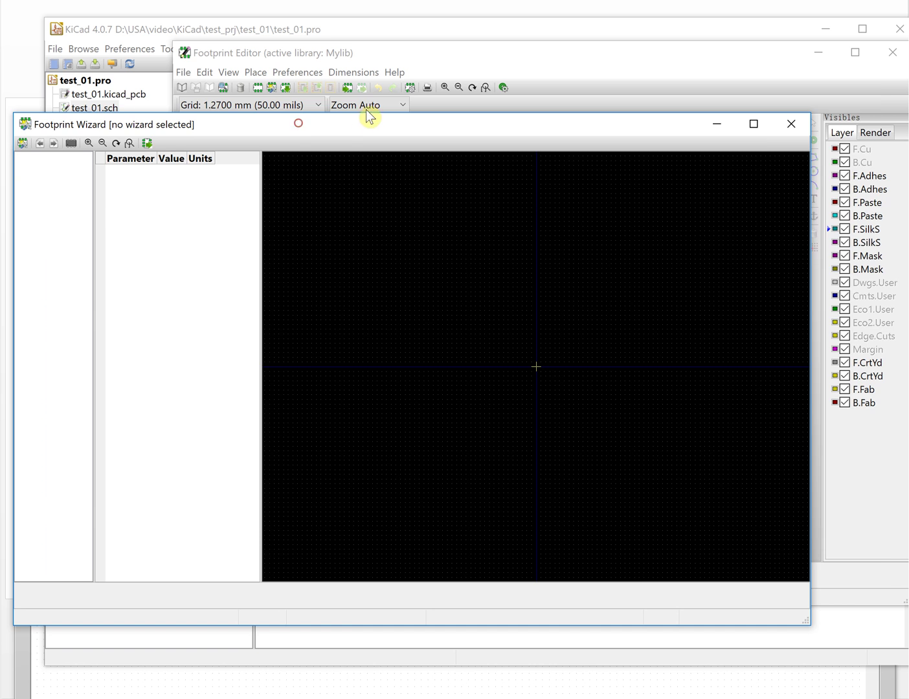
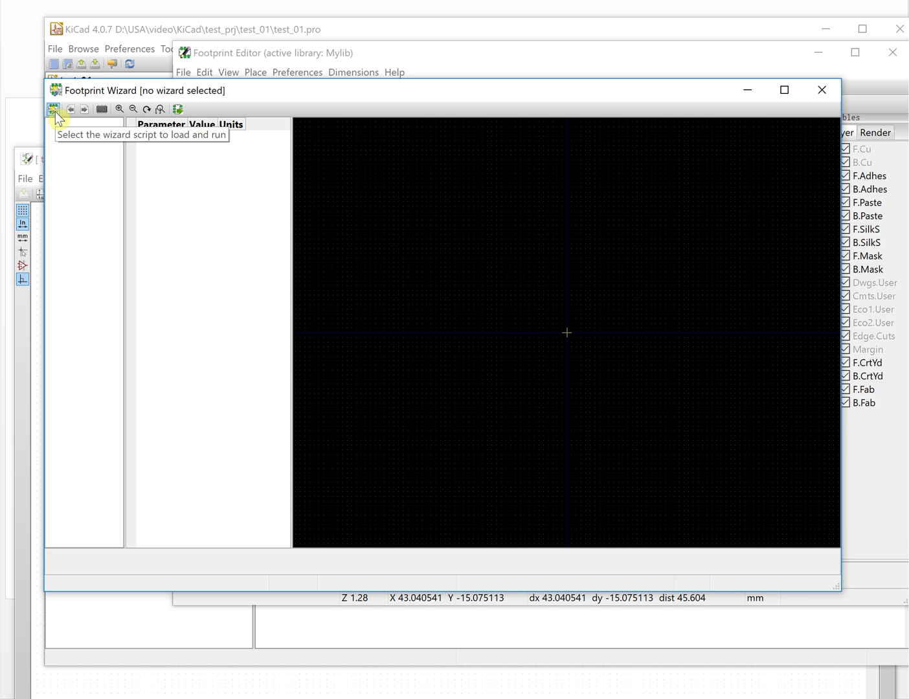
left_click(55, 109)
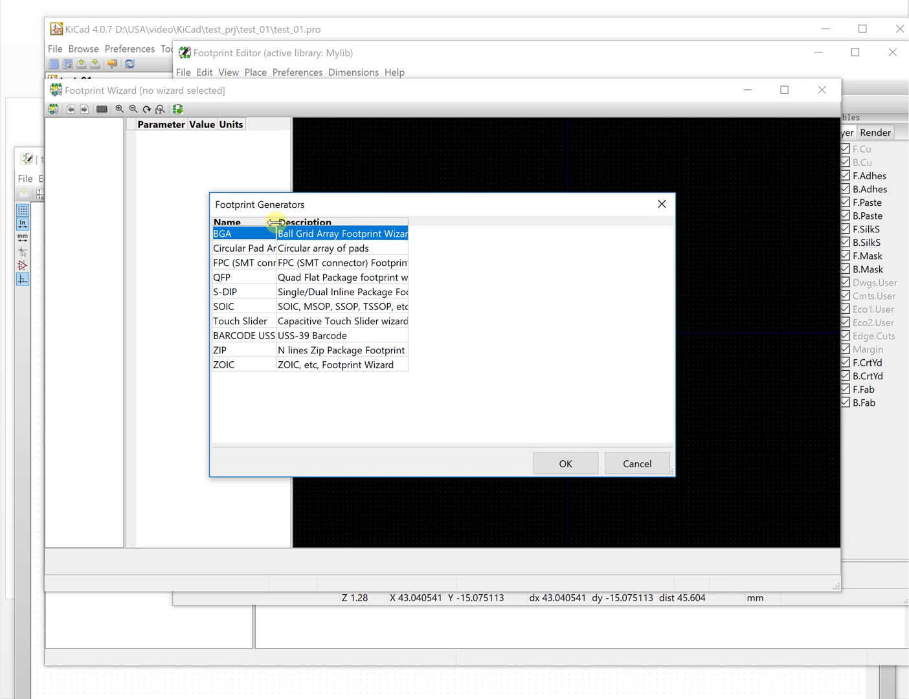
left_click_drag(277, 222, 296, 223)
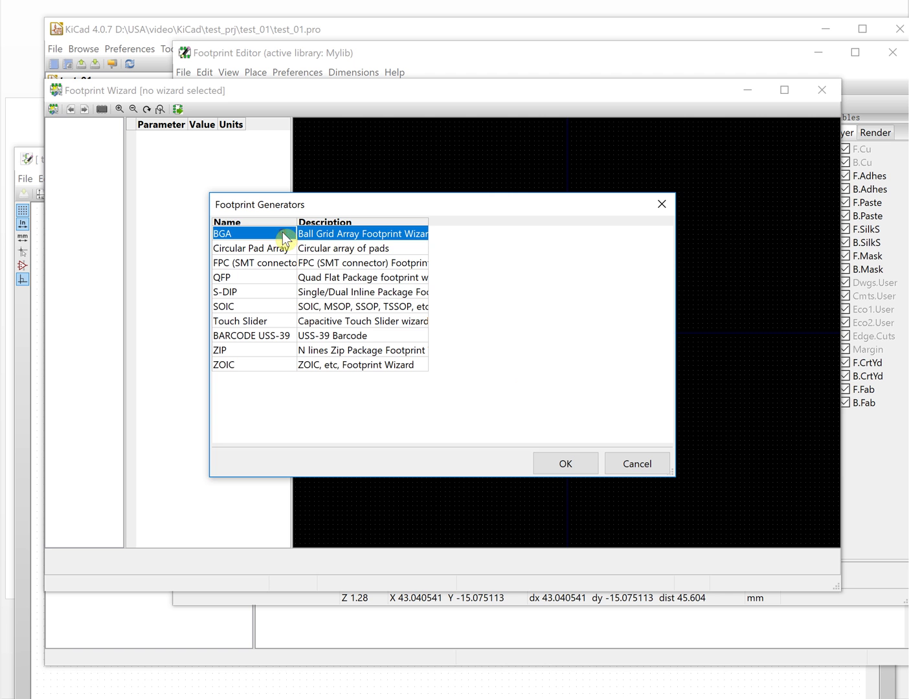
left_click(557, 467)
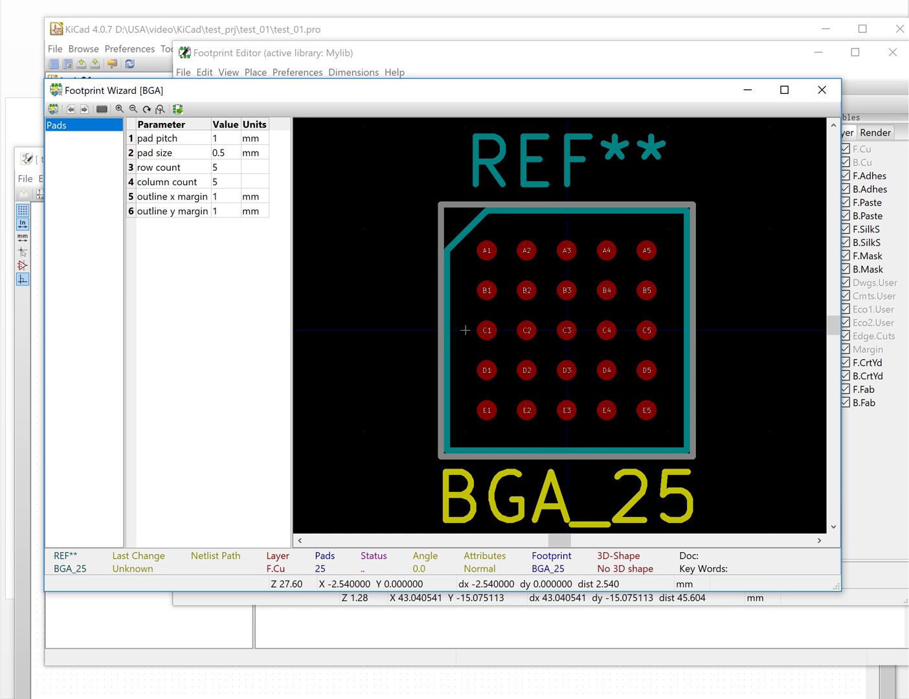
Enlarge the Footprint Builder Messages window and move it clear of the BGA footprint preview
left_click(81, 143)
left_click_drag(611, 224, 426, 129)
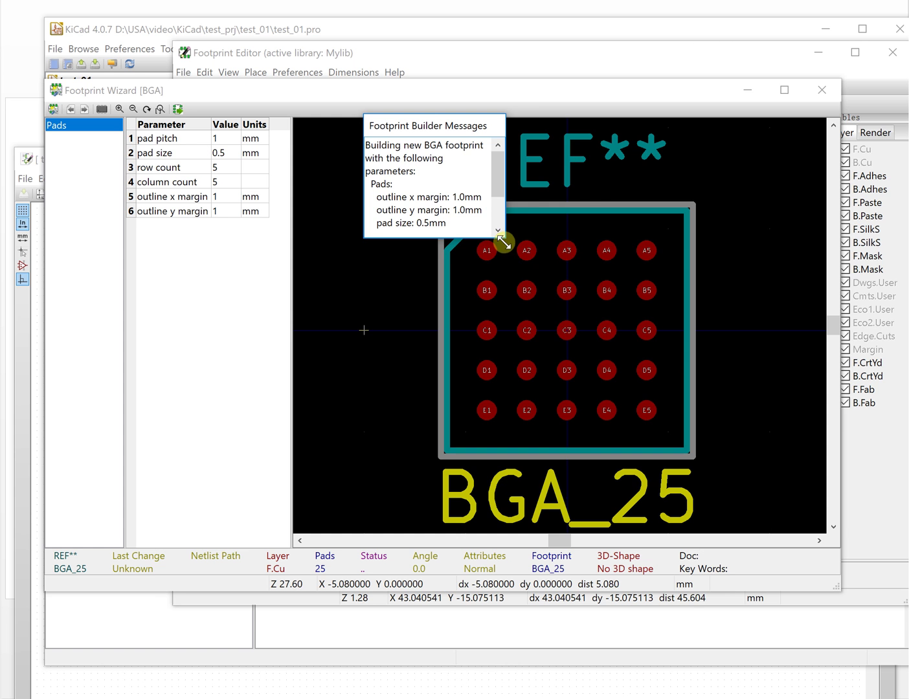
left_click_drag(502, 243, 594, 294)
left_click_drag(483, 127, 703, 59)
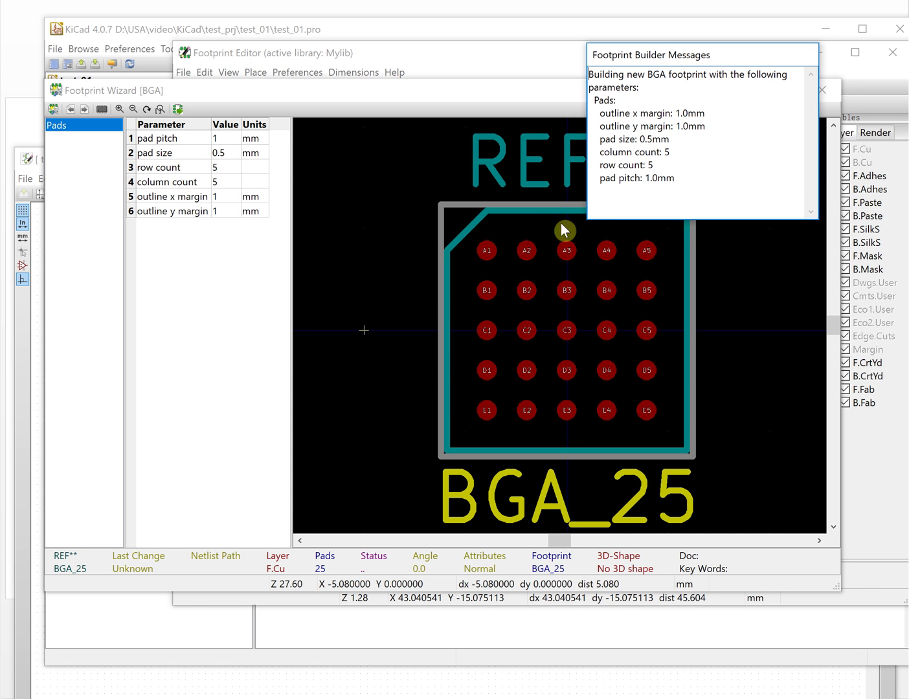
left_click(161, 140)
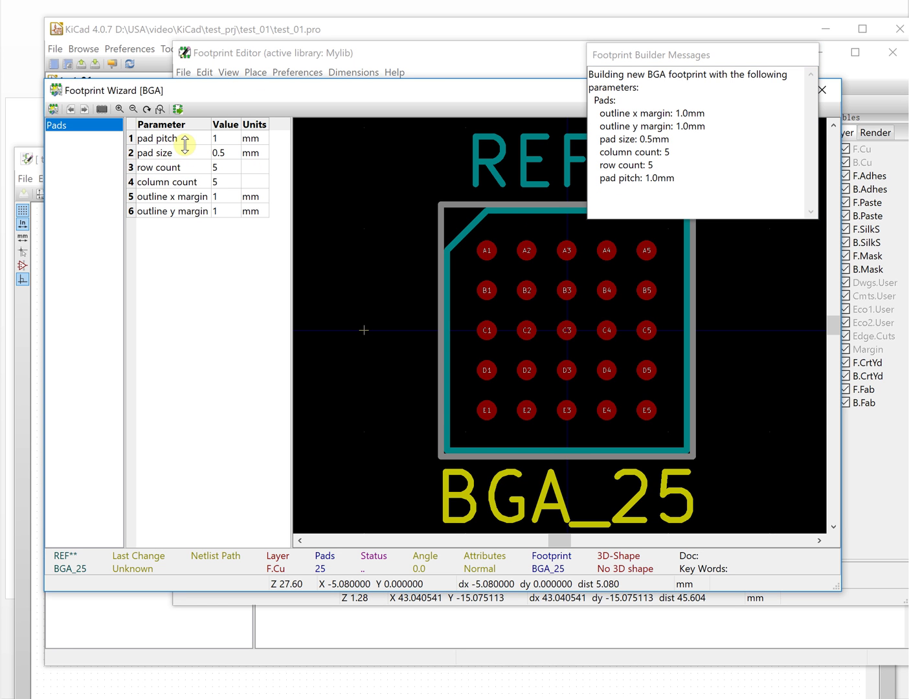
left_click_drag(744, 57, 839, 46)
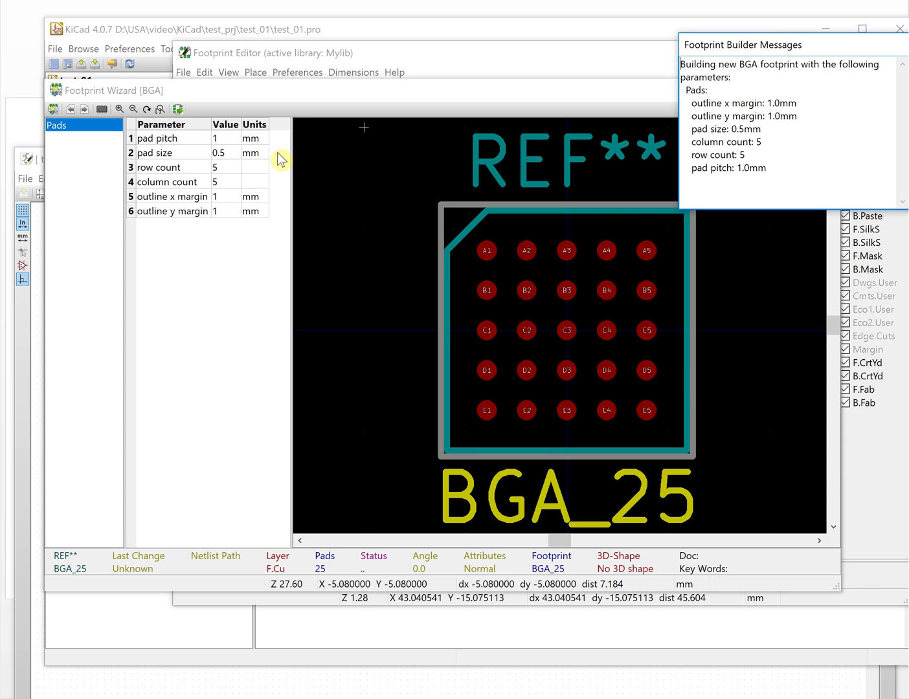
Set the BGA footprint's row count to 10 and its column count to 8
left_click(222, 170)
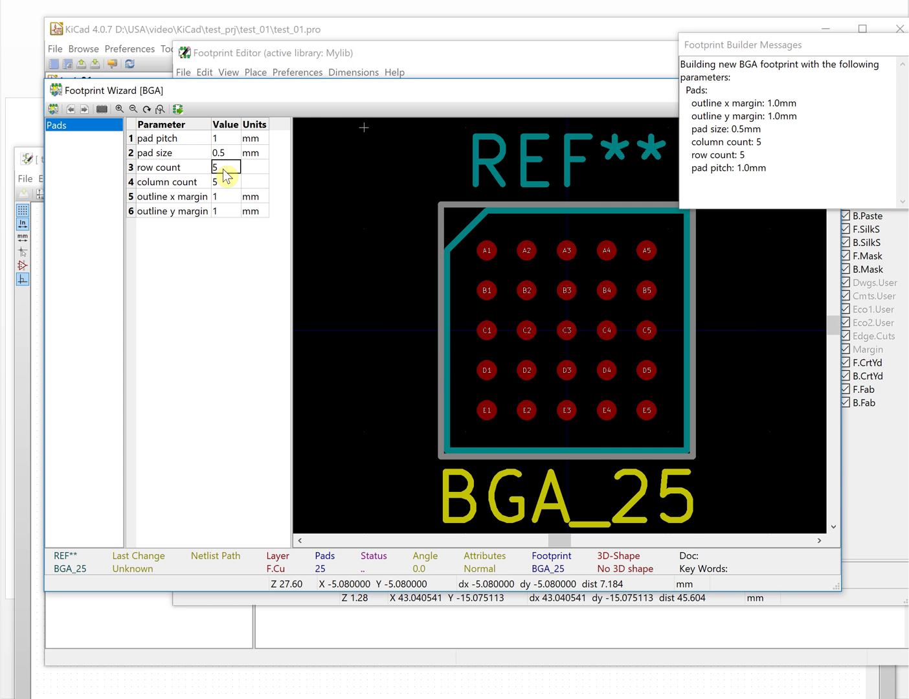
key("BackSpace")
type("10")
key("BackSpace")
type("8")
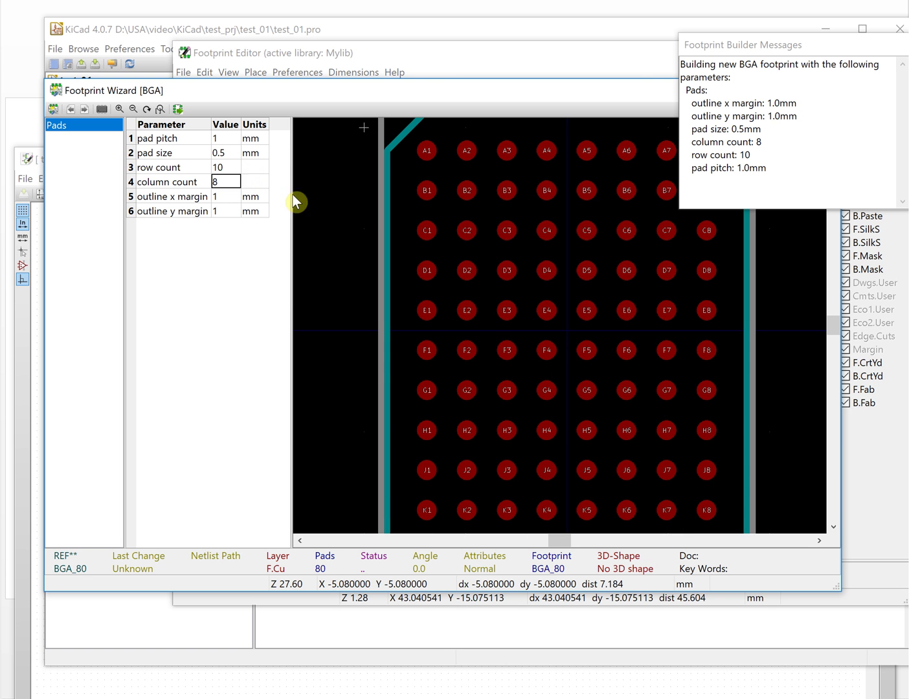
Examine the resized BGA footprint at several zoom levels, ending with the whole footprint fitted in the preview
scroll(562, 333, "down", 1)
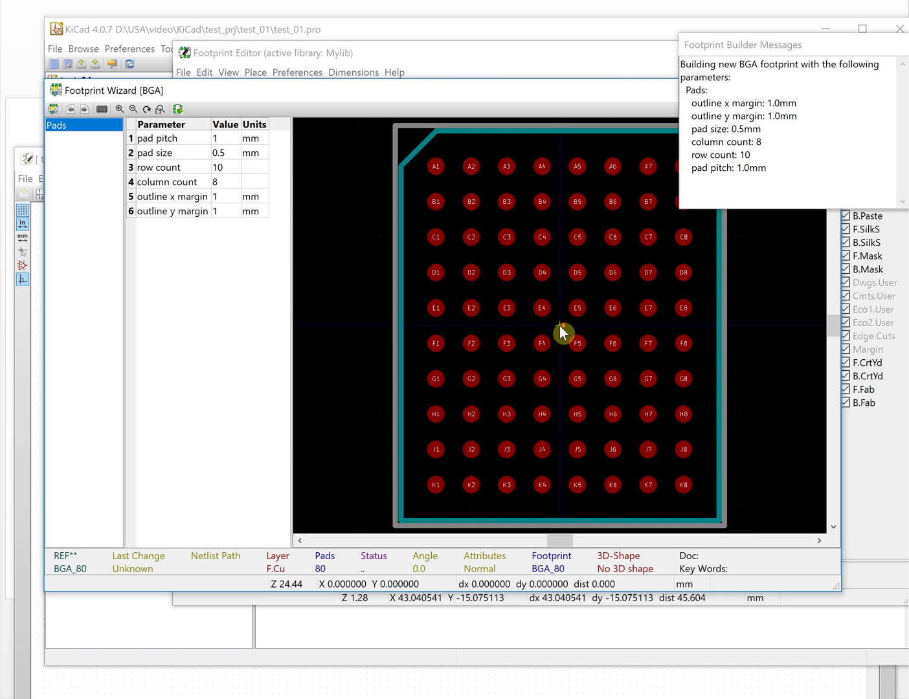
scroll(559, 326, "down", 3)
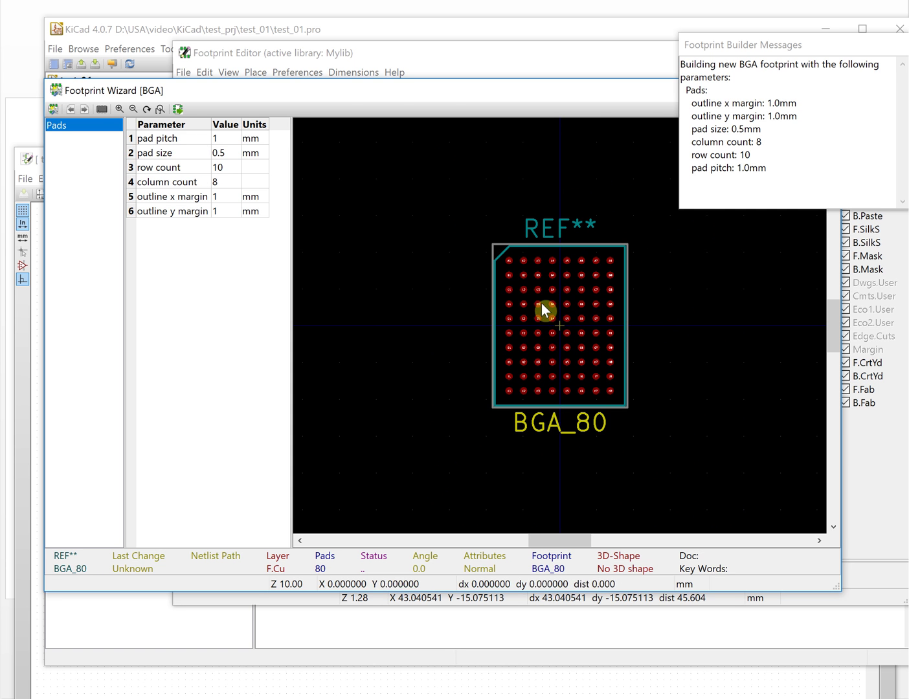
left_click(132, 108)
left_click(133, 109)
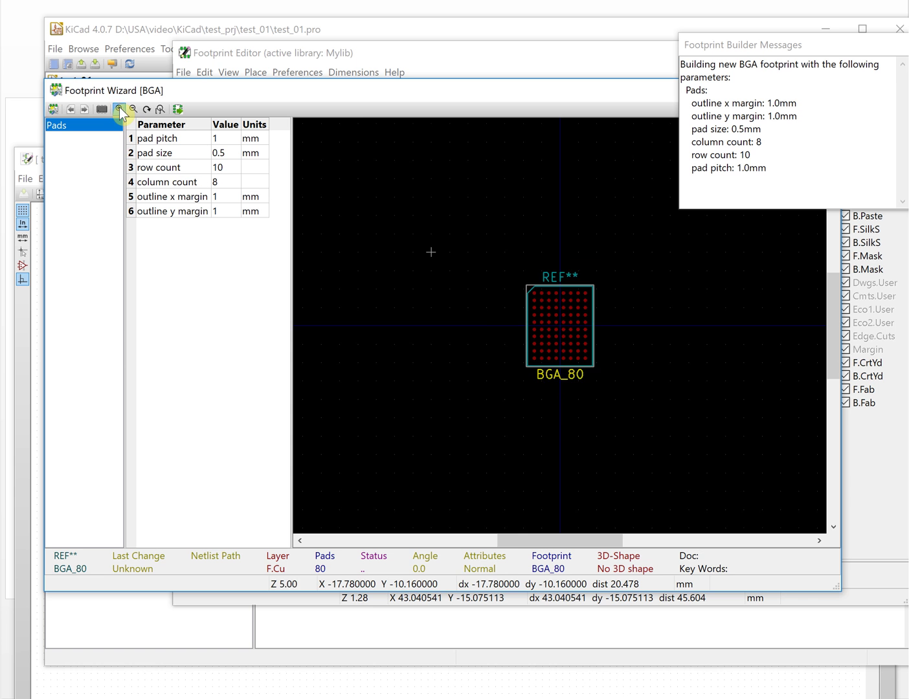
left_click(119, 107)
left_click(119, 107)
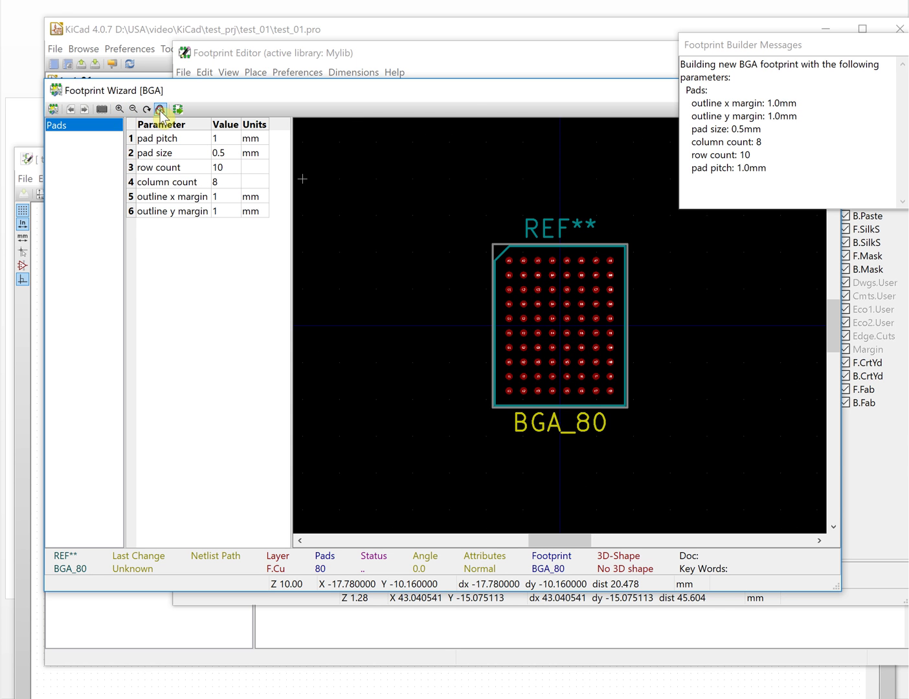
left_click(159, 109)
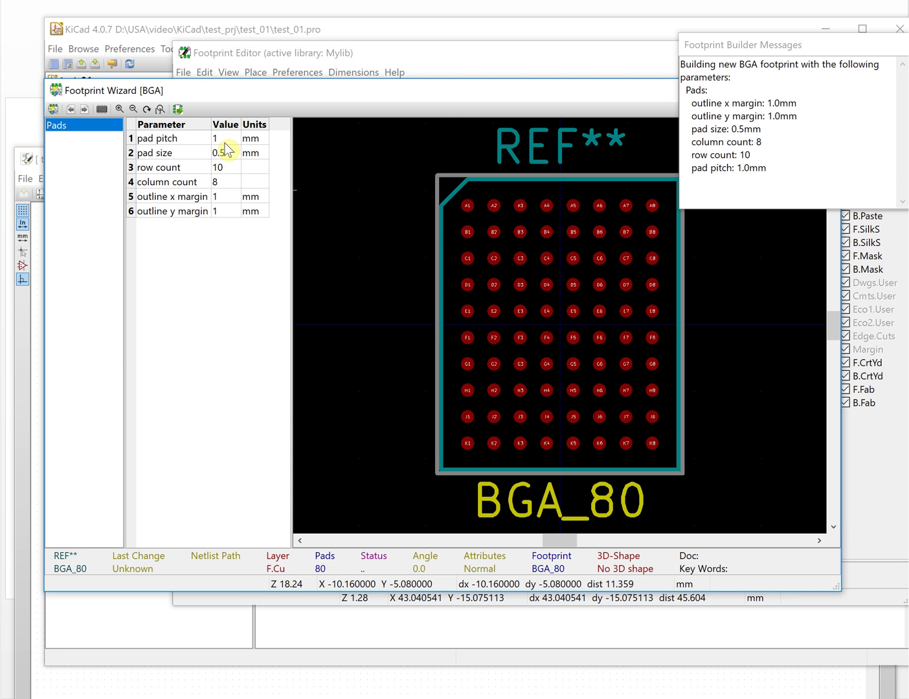
Load the Circular Pad Array footprint generator in place of the BGA one
left_click(53, 109)
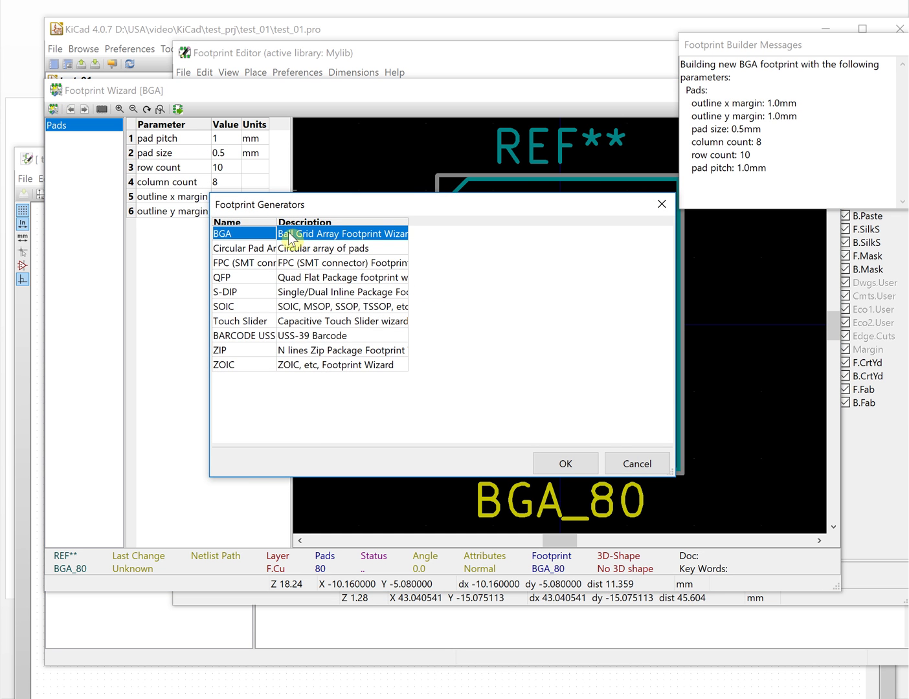
left_click_drag(277, 223, 341, 223)
left_click(285, 251)
left_click(569, 462)
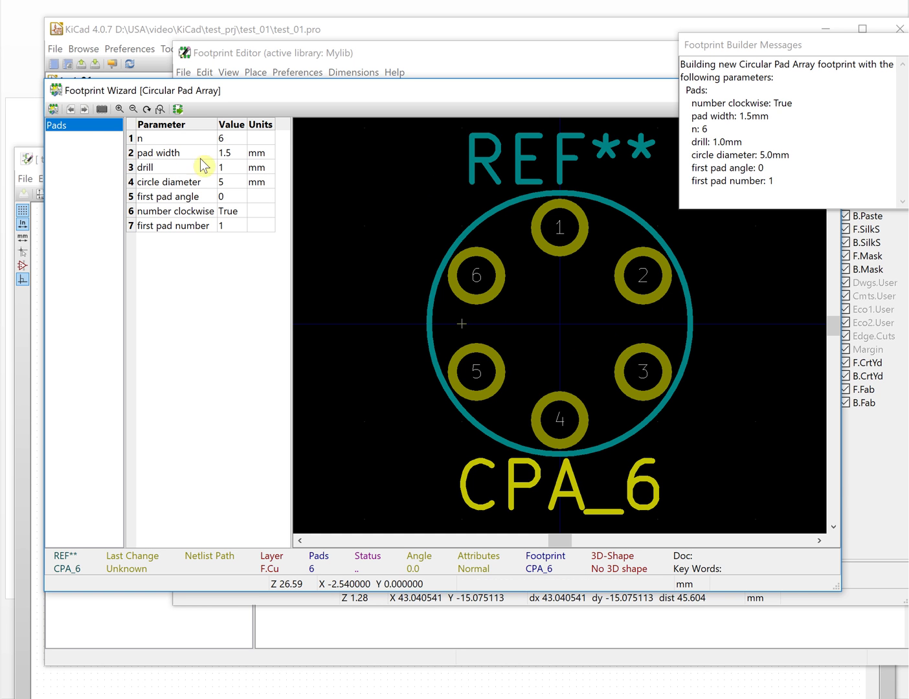
Load the FPC (SMT connector) footprint generator
left_click(53, 109)
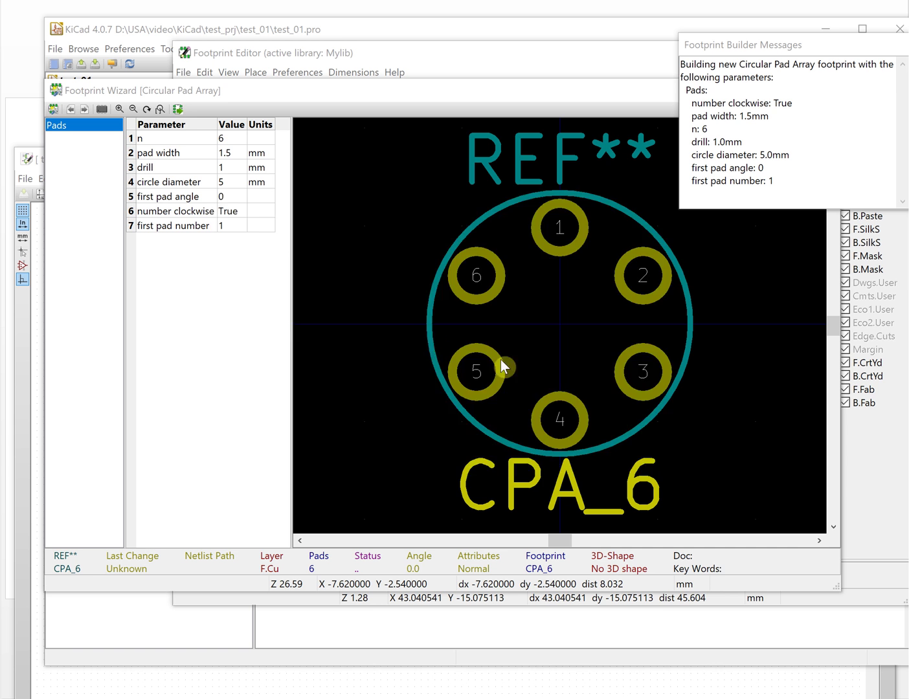
left_click(264, 263)
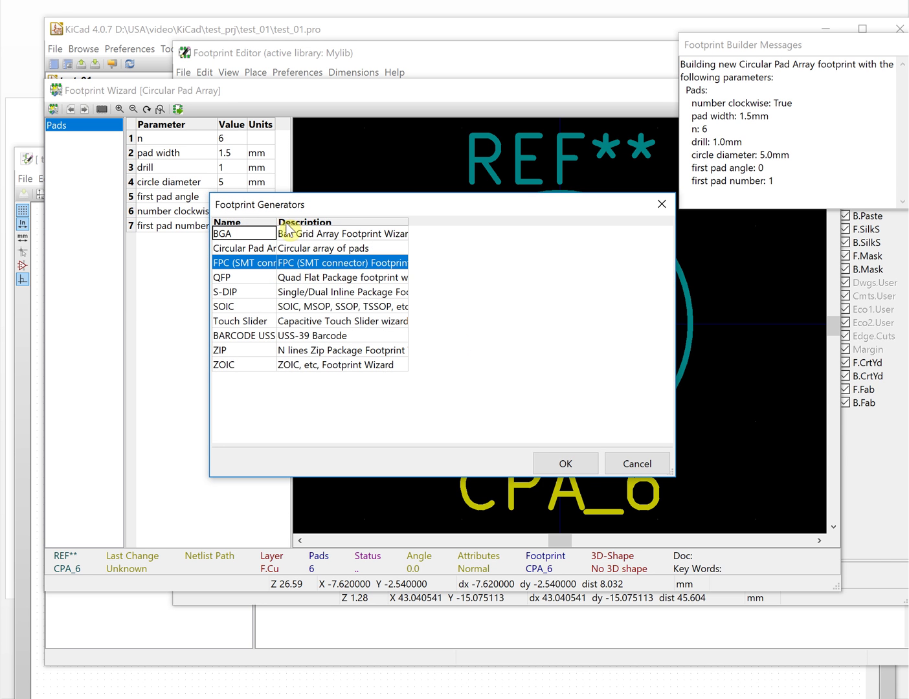
left_click(566, 462)
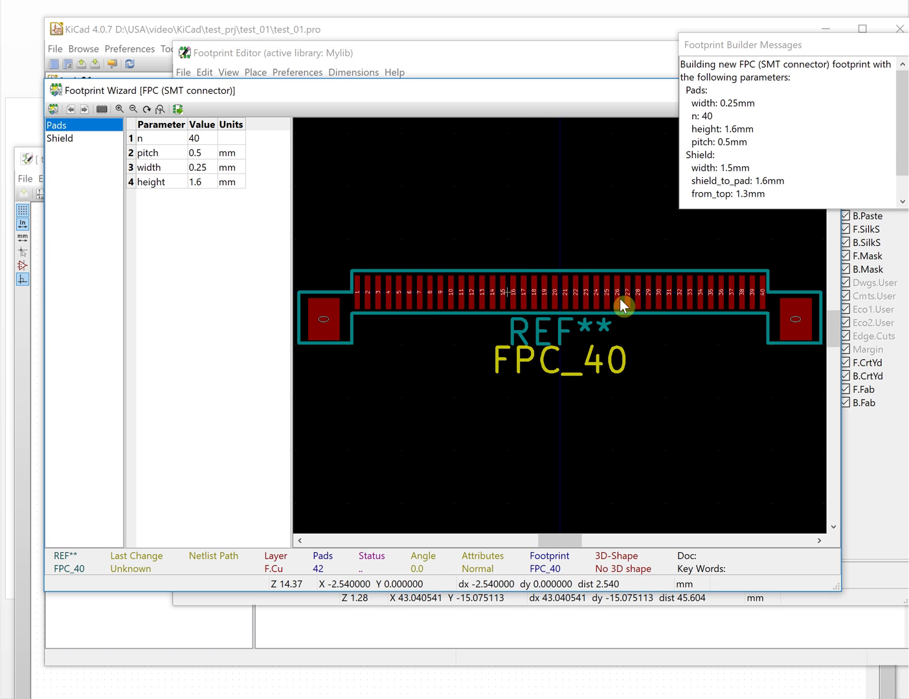
Set the FPC connector's pad count n to 20
left_click(51, 110)
left_click(662, 204)
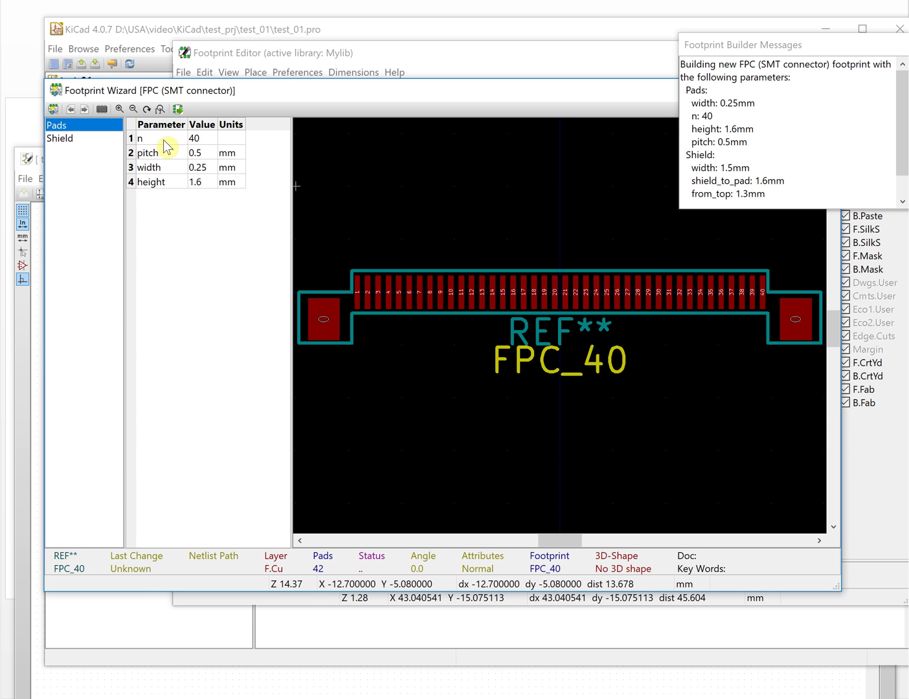
left_click(202, 138)
type("20")
key("Return")
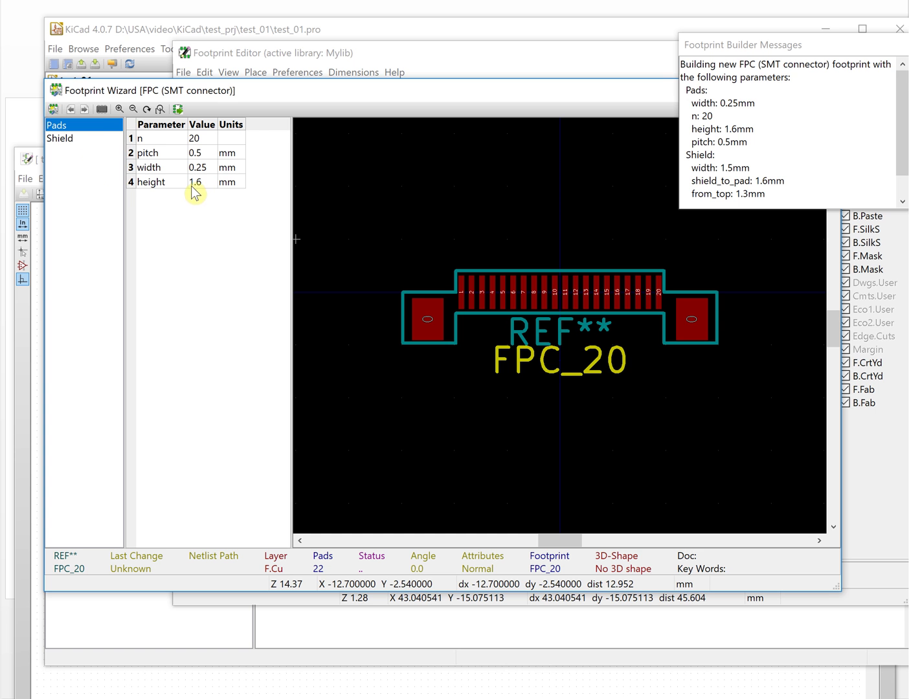
Load the QFP footprint generator and set its pad count n to 40
left_click(55, 109)
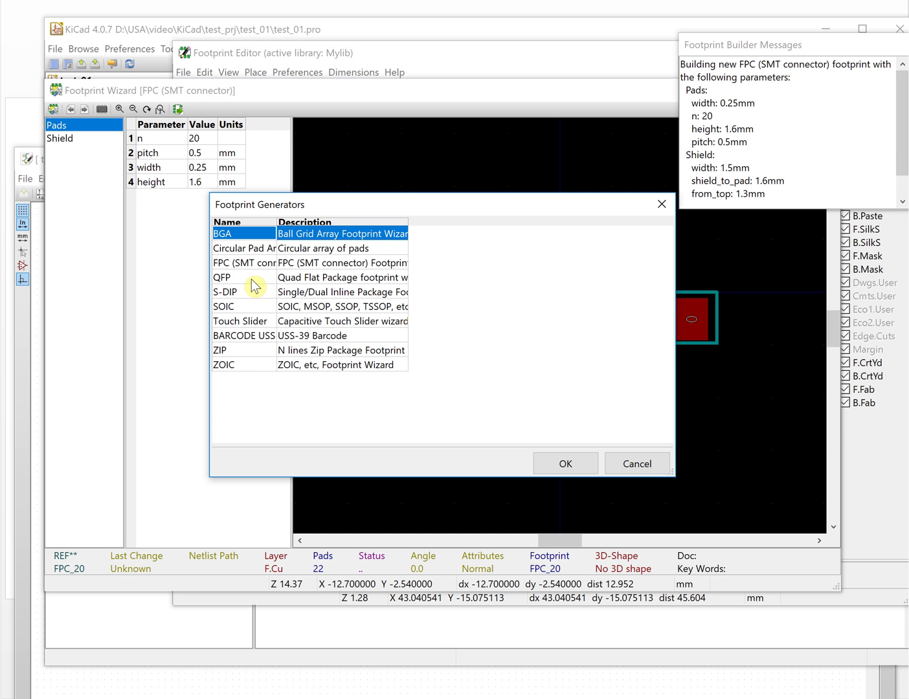
left_click(253, 282)
left_click(561, 465)
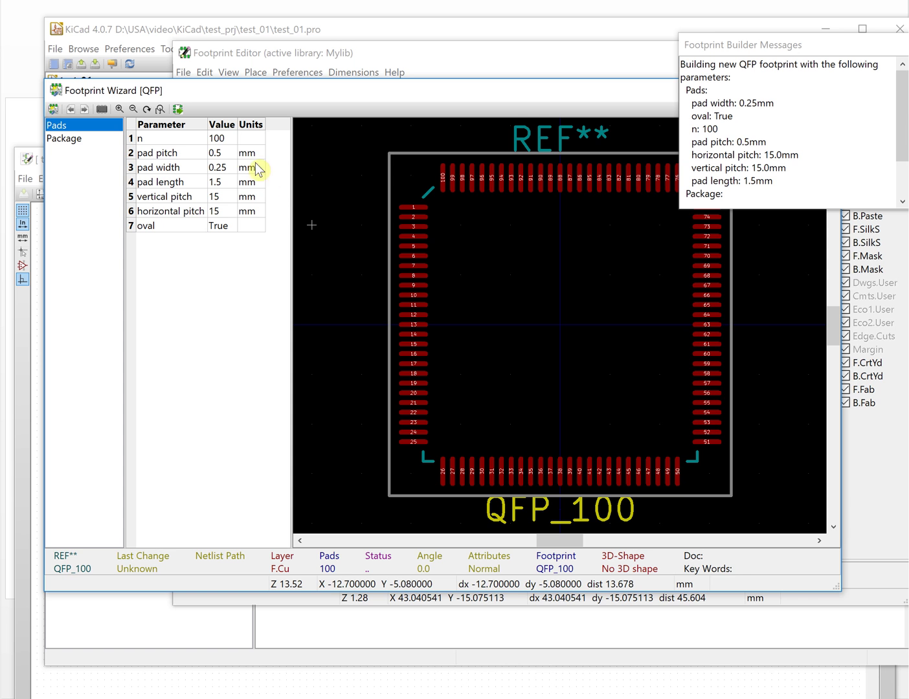
left_click(228, 141)
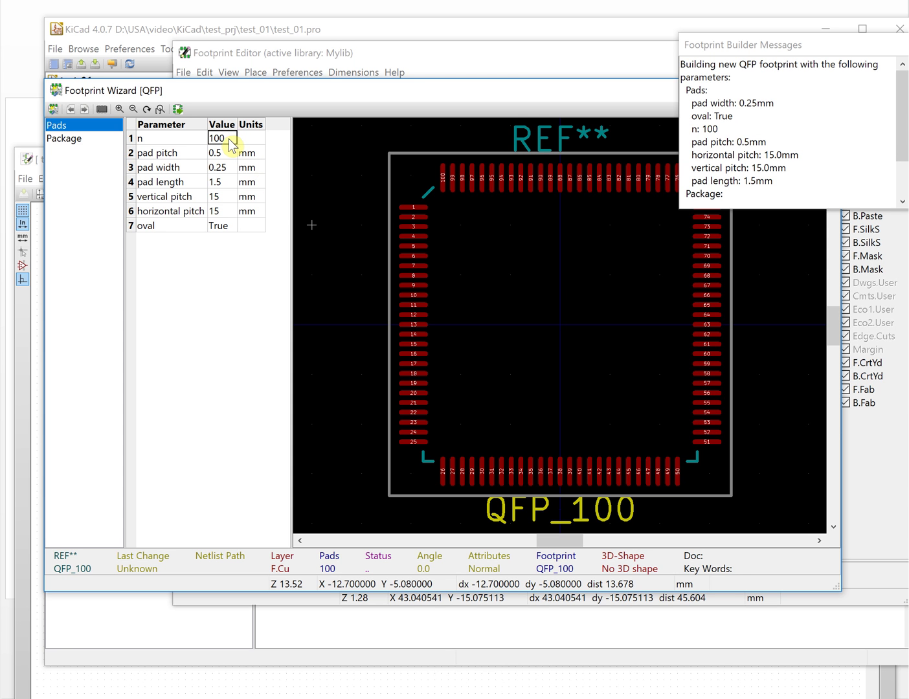
type("40")
key("Return")
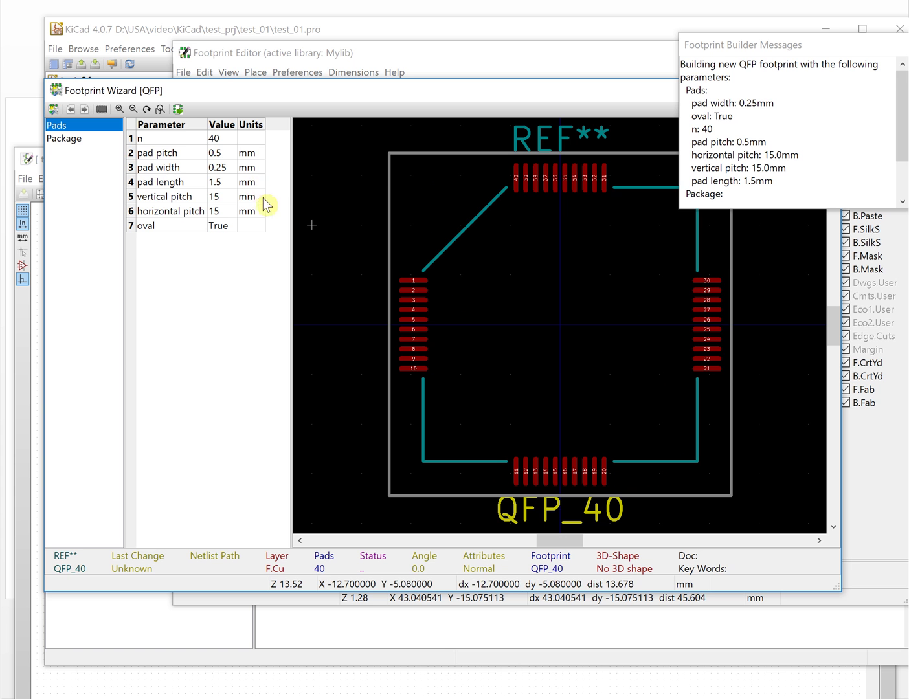
Load the S-DIP footprint generator to view its preview, followed by the SOIC generator
left_click(51, 109)
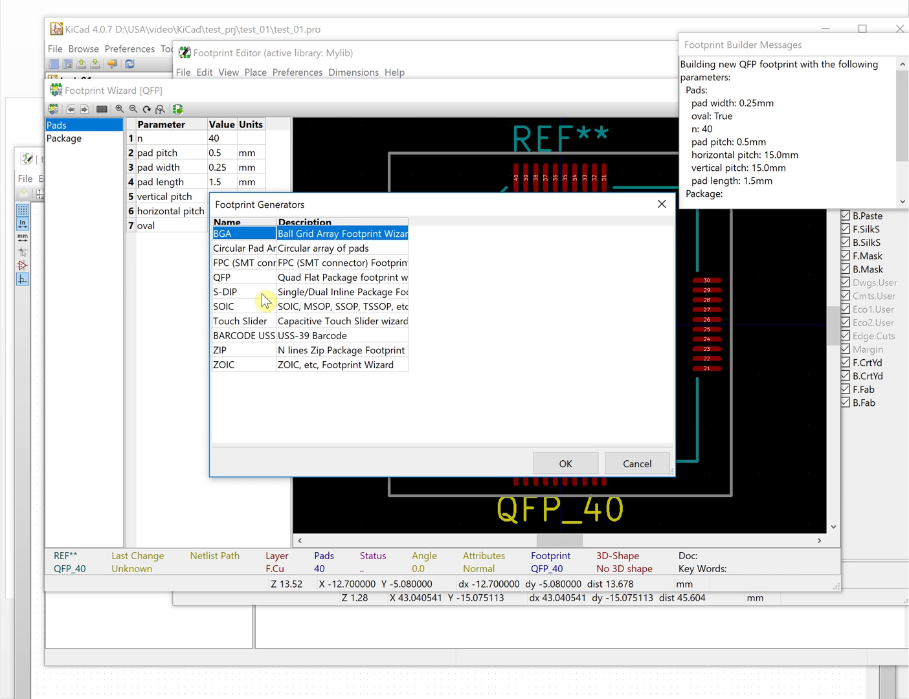
left_click(261, 292)
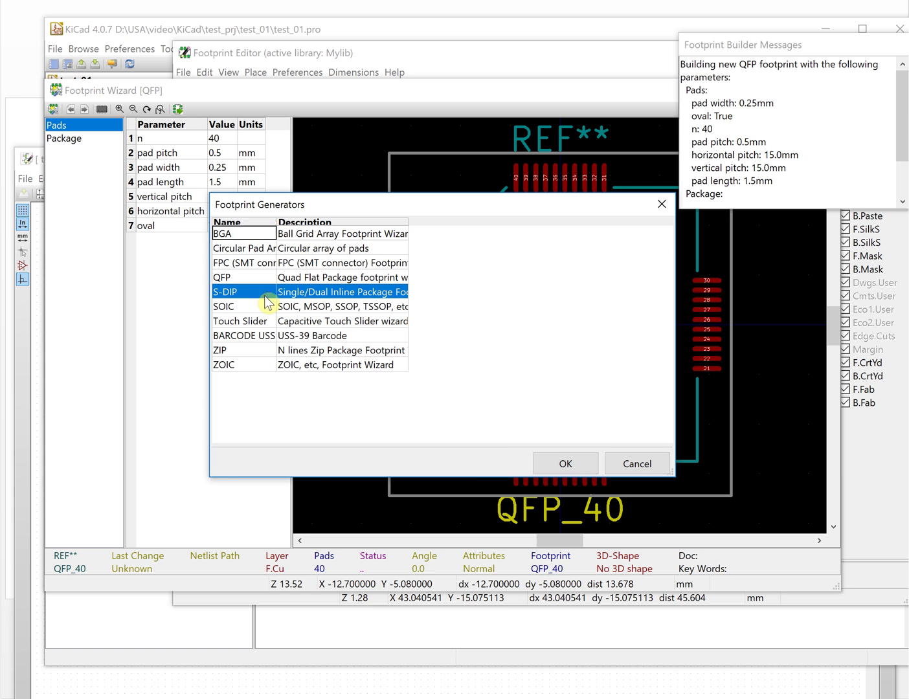
left_click(565, 464)
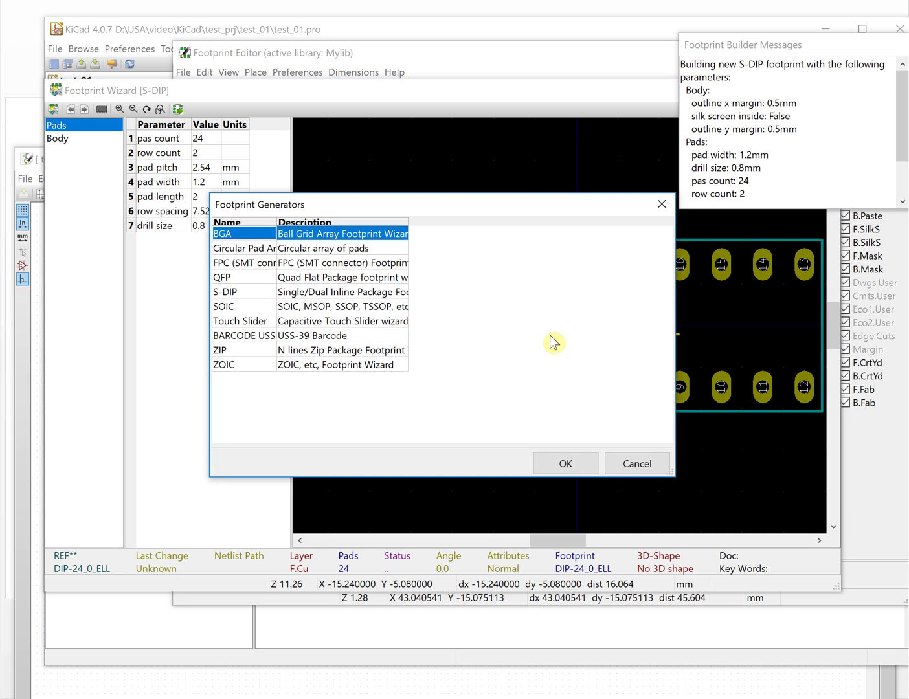
left_click(252, 310)
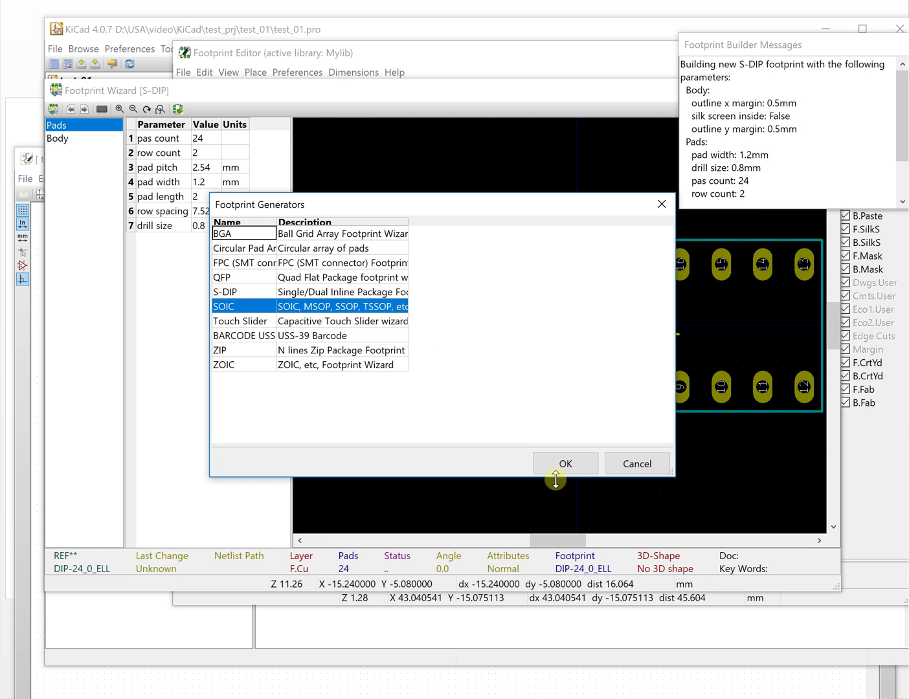
left_click(568, 465)
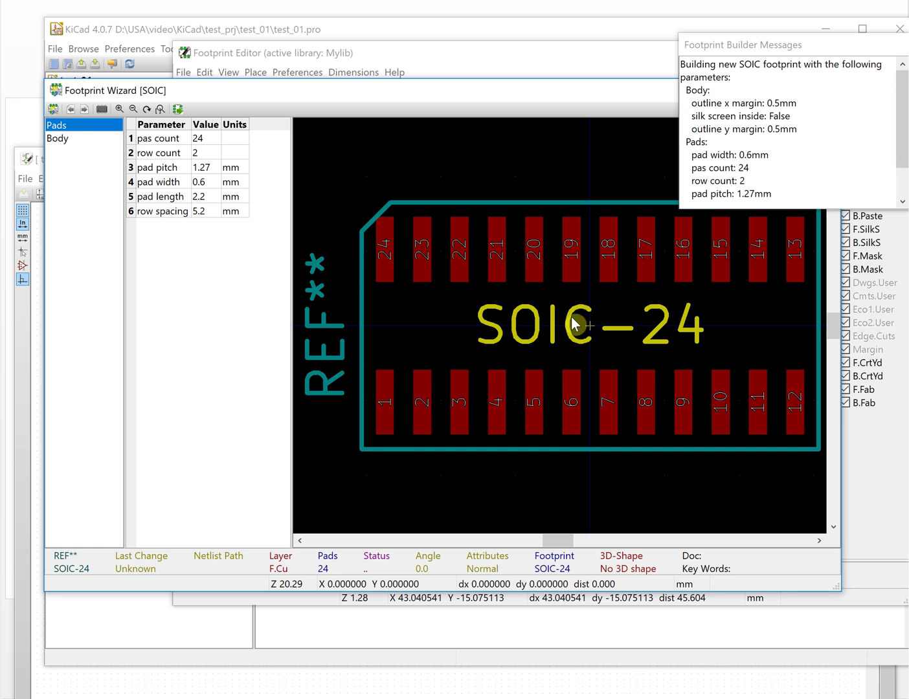
Load the Touch Slider footprint generator to view its preview, followed by the BARCODE USS-39 generator
left_click(54, 108)
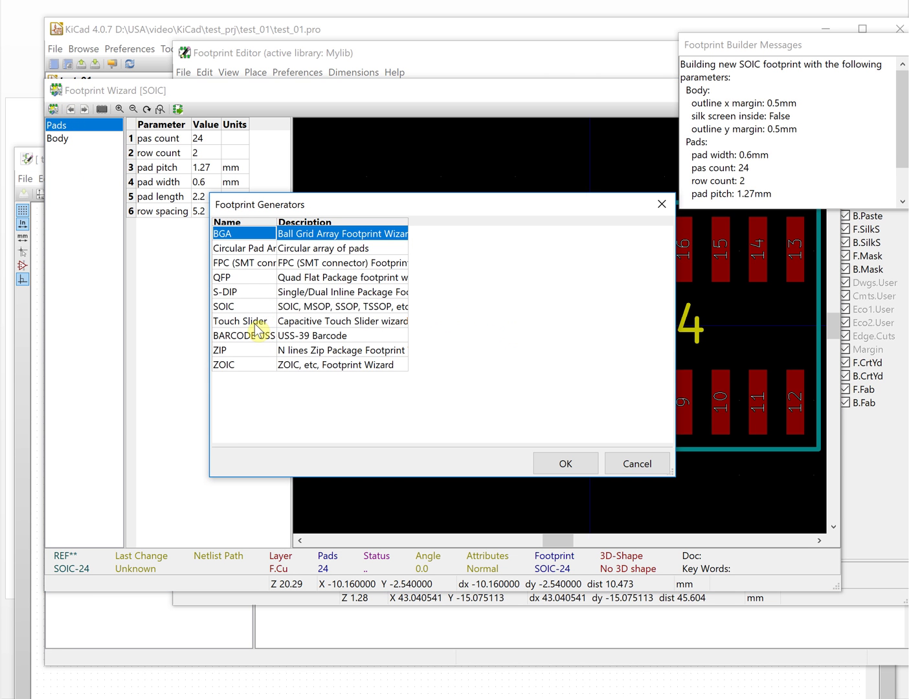
left_click(231, 321)
left_click(564, 464)
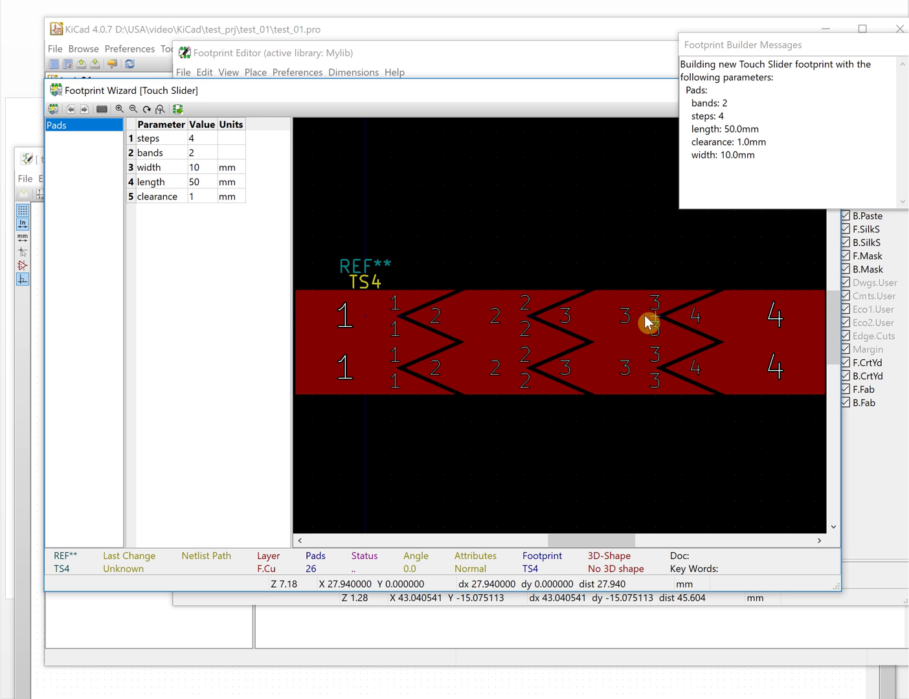
left_click(53, 109)
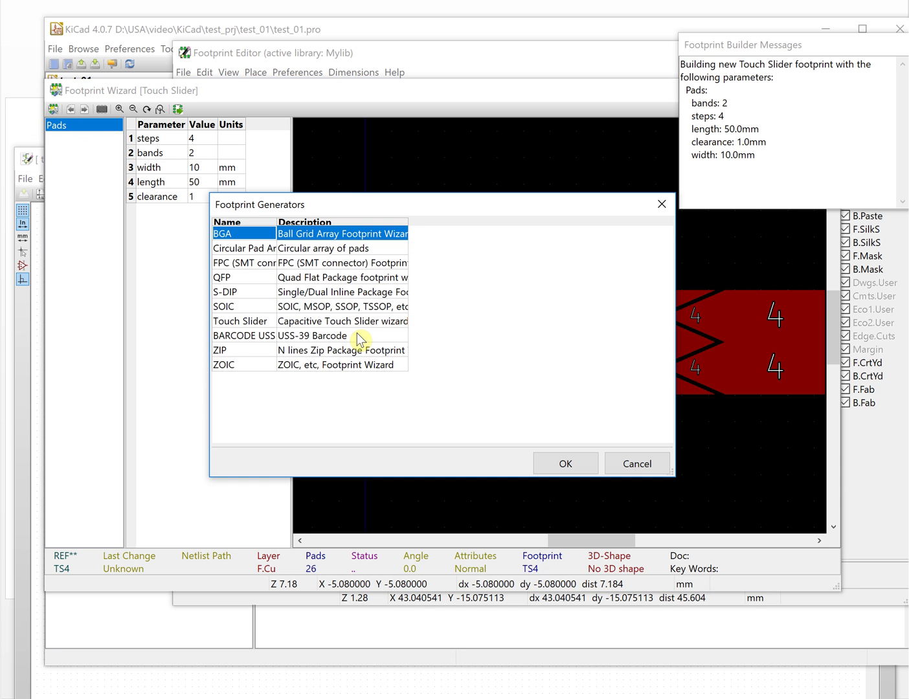
left_click(259, 338)
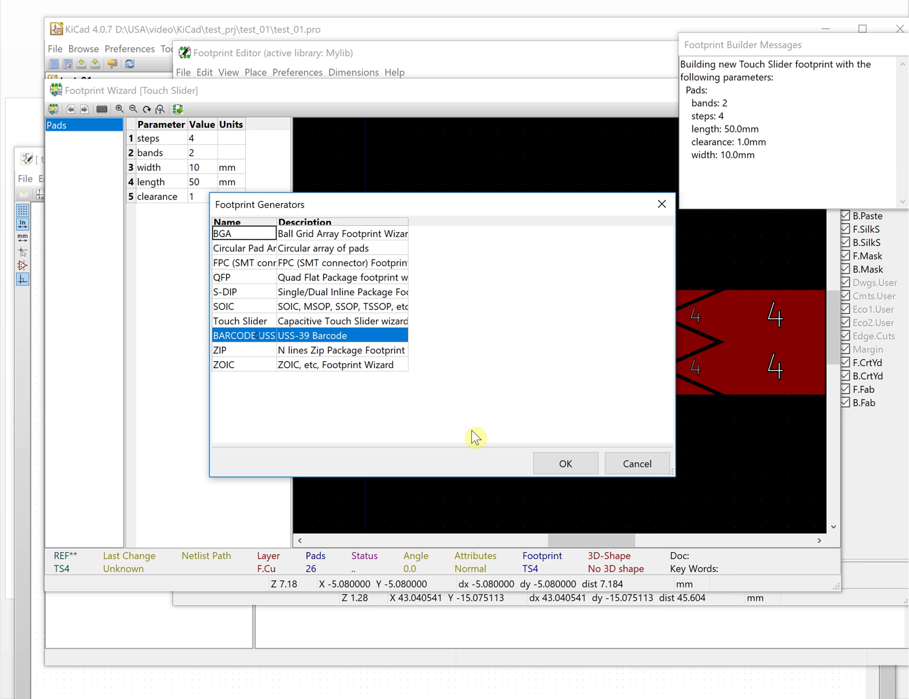
left_click(567, 466)
Load the ZIP footprint generator to view its preview, followed by the ZOIC generator
left_click(60, 112)
left_click(278, 350)
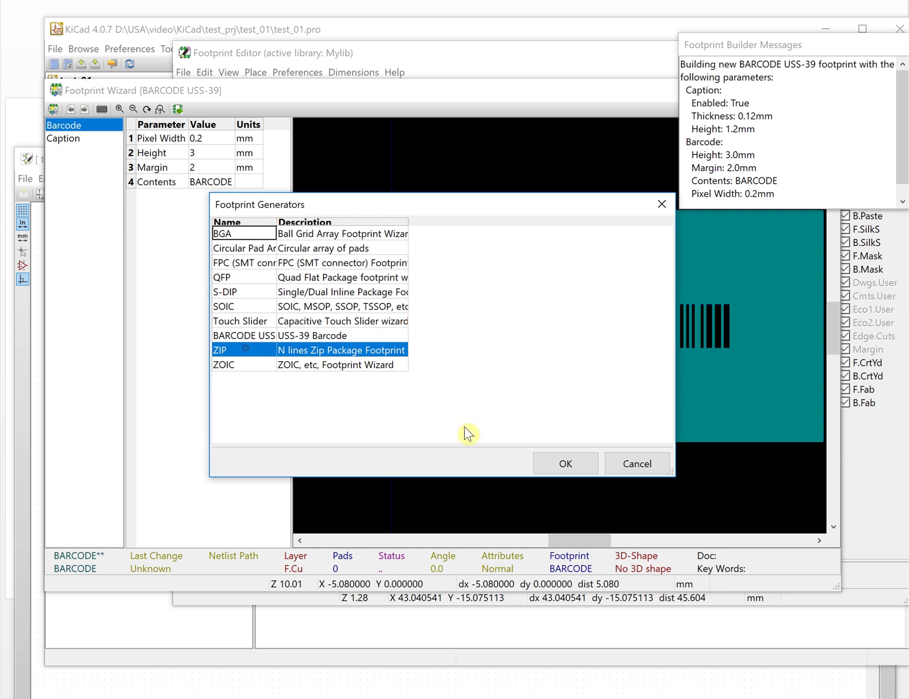
left_click(560, 462)
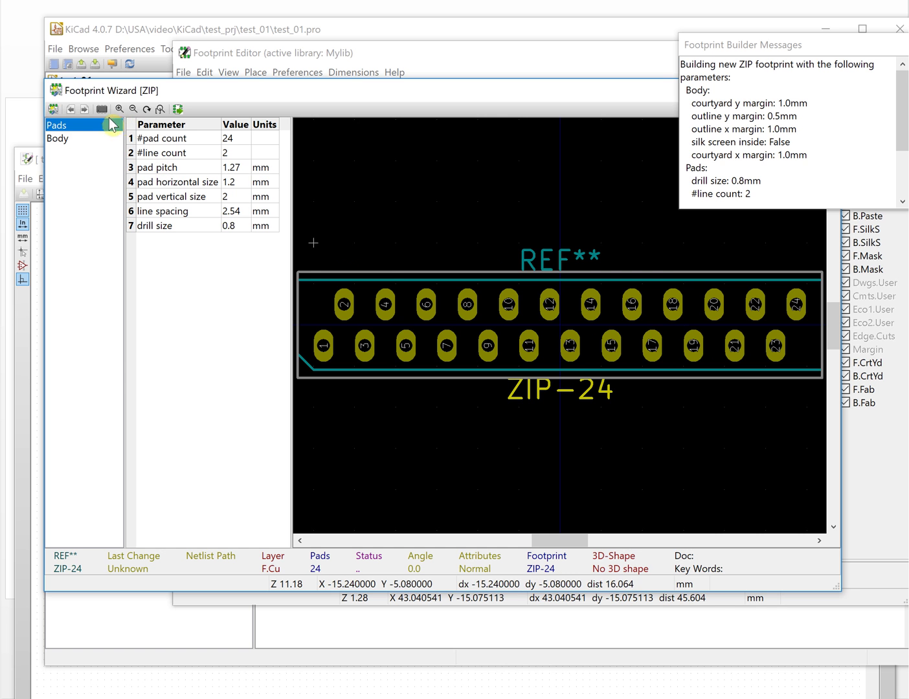
left_click(54, 108)
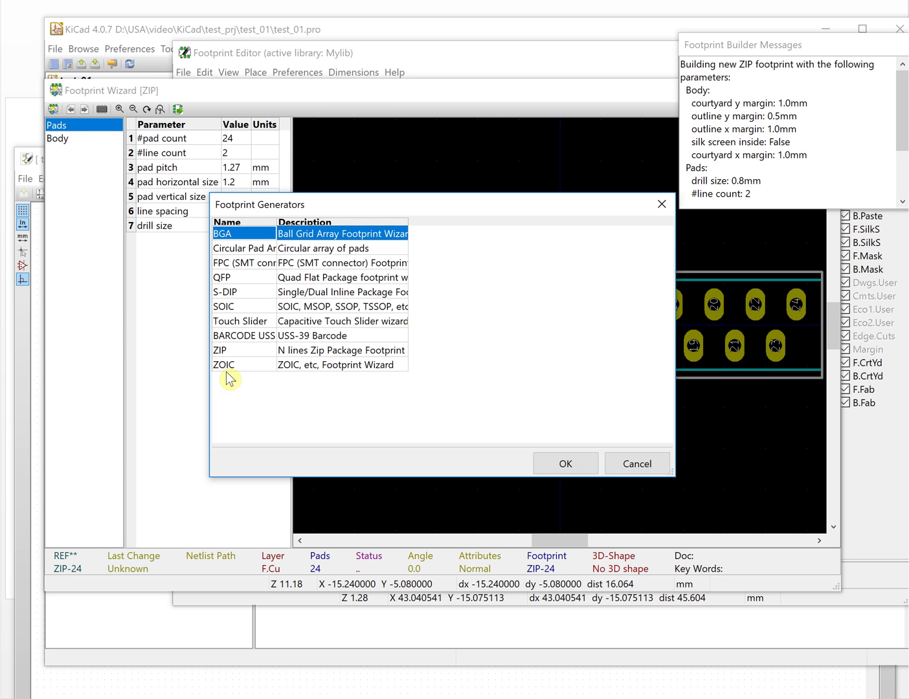
left_click(225, 365)
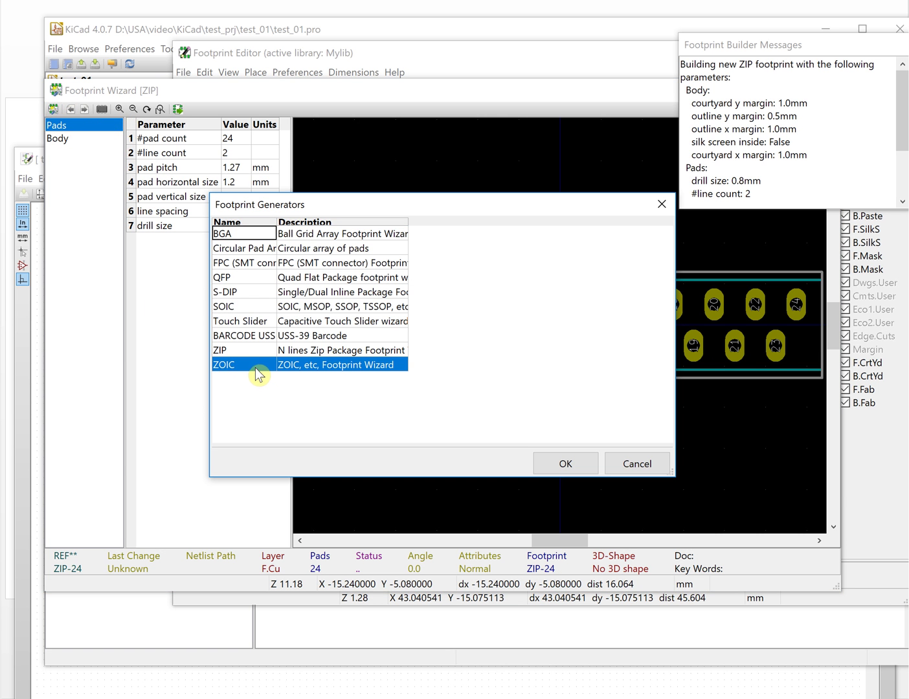
left_click(562, 463)
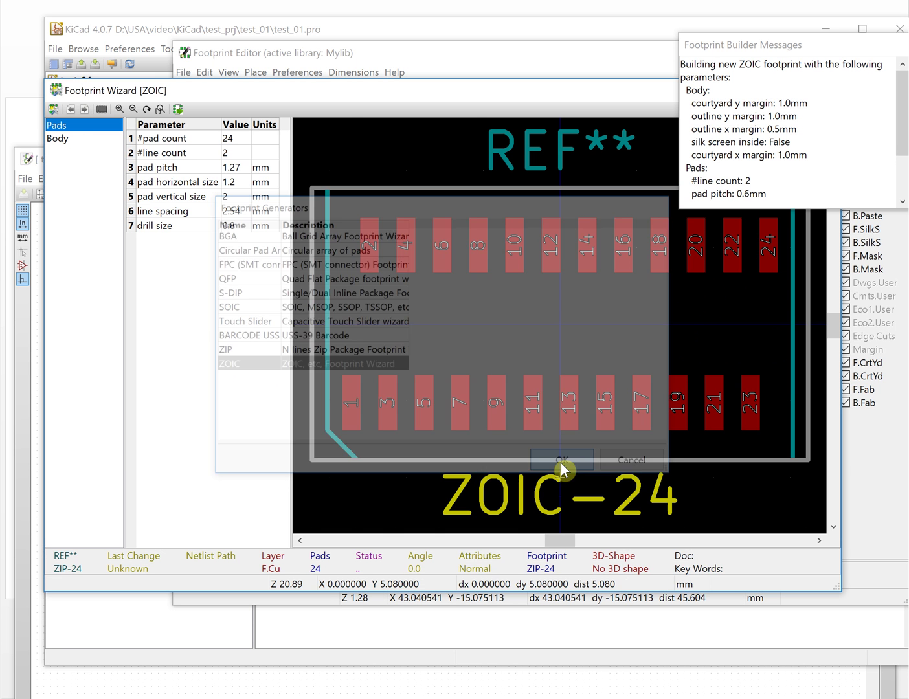
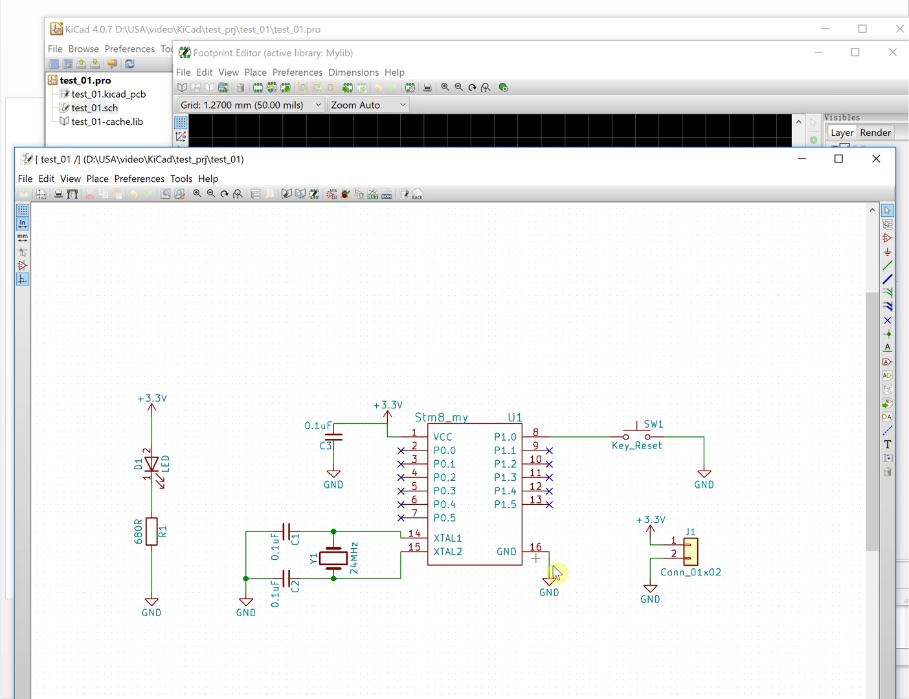
Switch to the Footprint Editor and view the list of footprint libraries without choosing another one
left_click(390, 56)
left_click(183, 88)
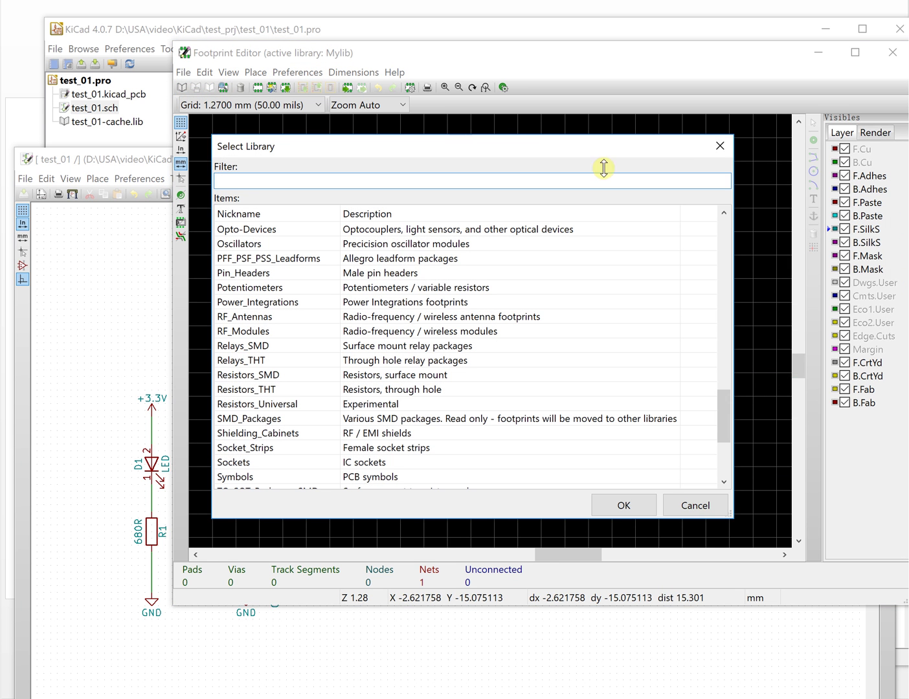
left_click(719, 145)
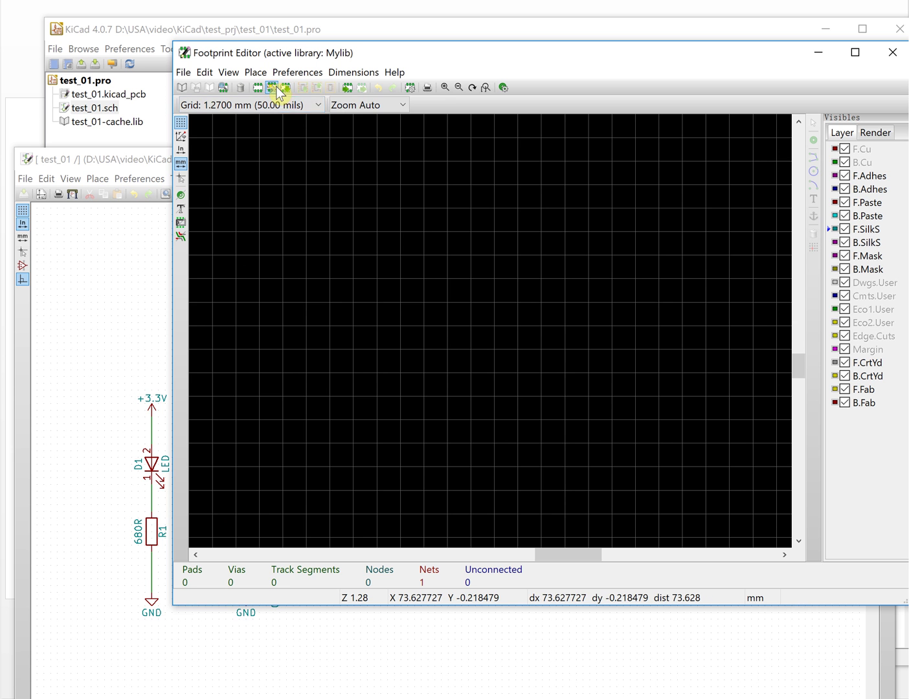
Start the Footprint Wizard and load the QFP footprint generator
left_click(276, 91)
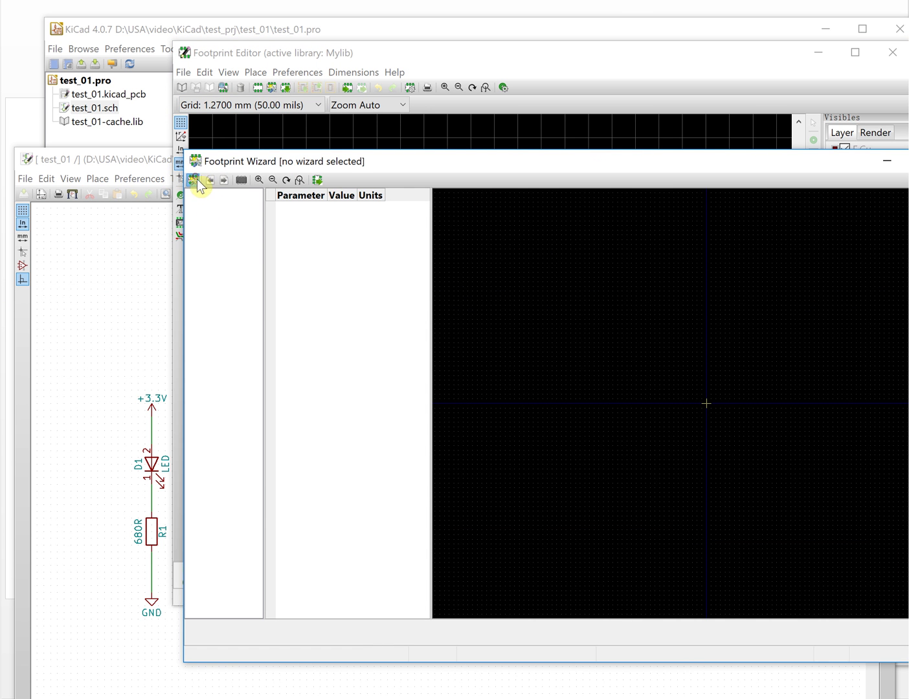
left_click(194, 180)
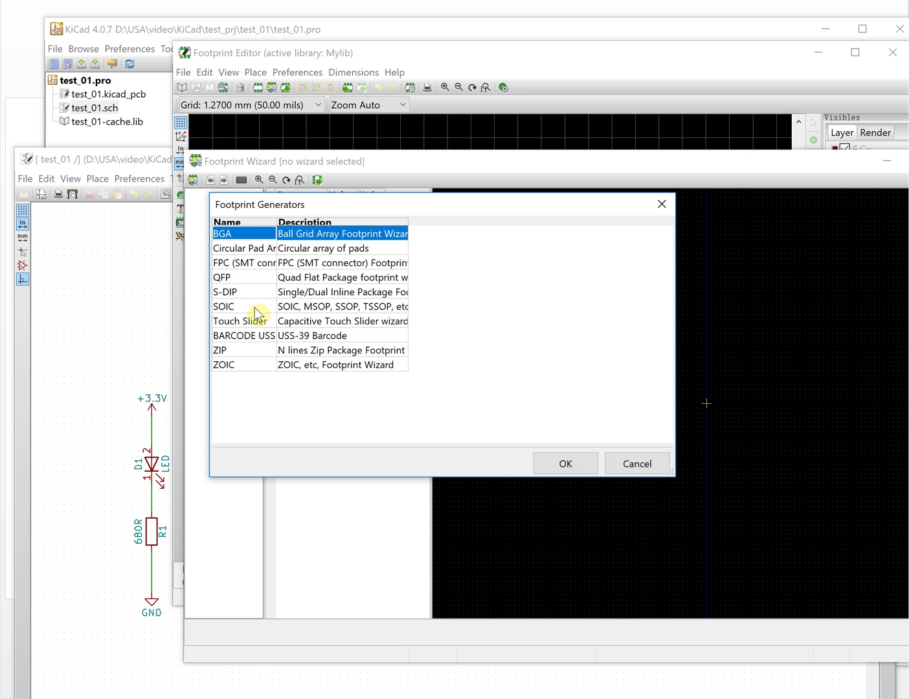
left_click(257, 306)
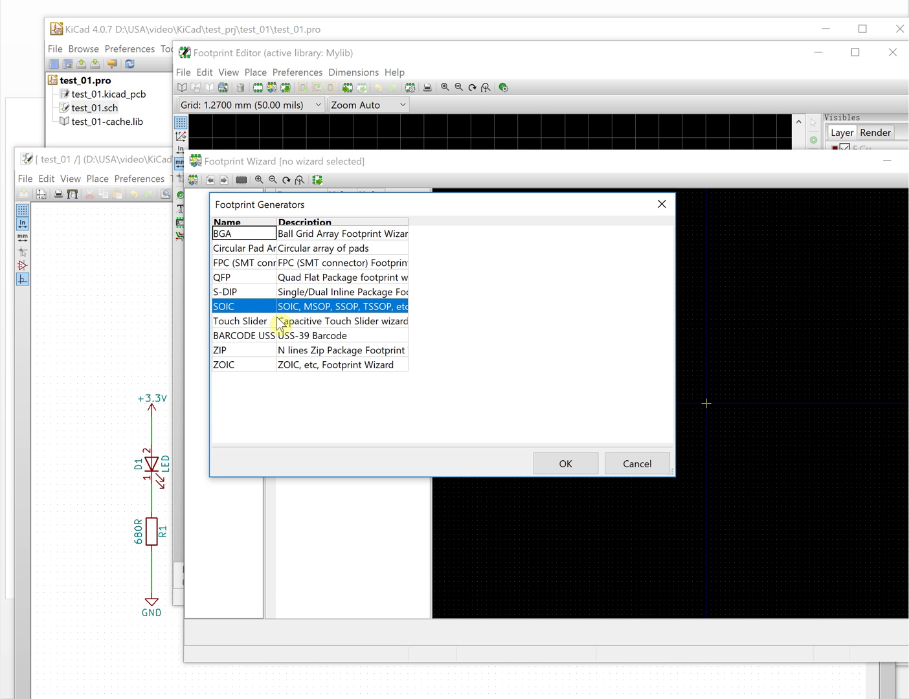
left_click(256, 278)
left_click(546, 465)
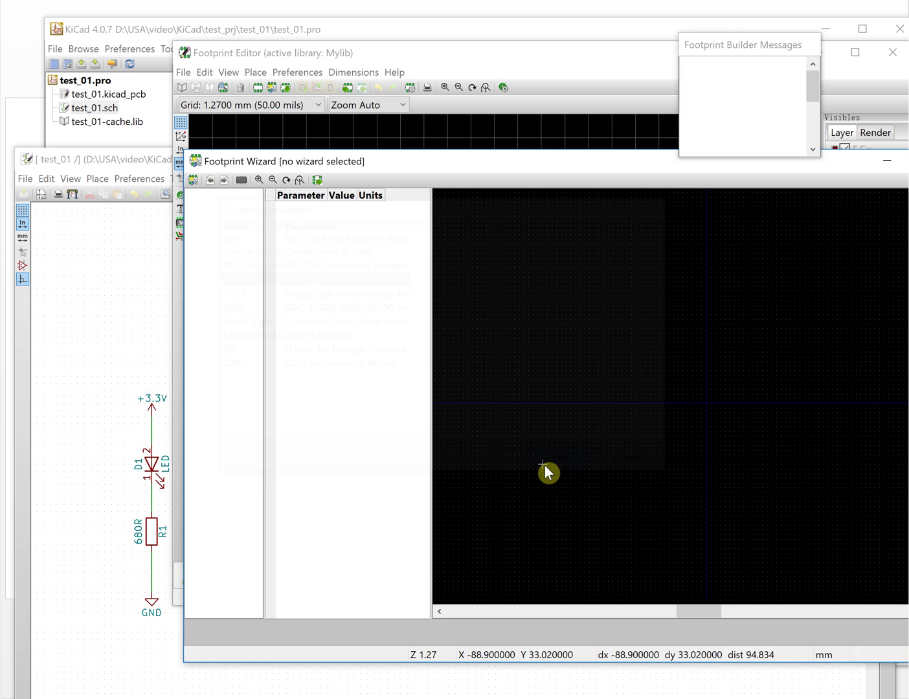
Set the QFP footprint's pad count n to 16, keeping the default pad pitch and pad width
left_click(362, 209)
type("16")
left_click(361, 224)
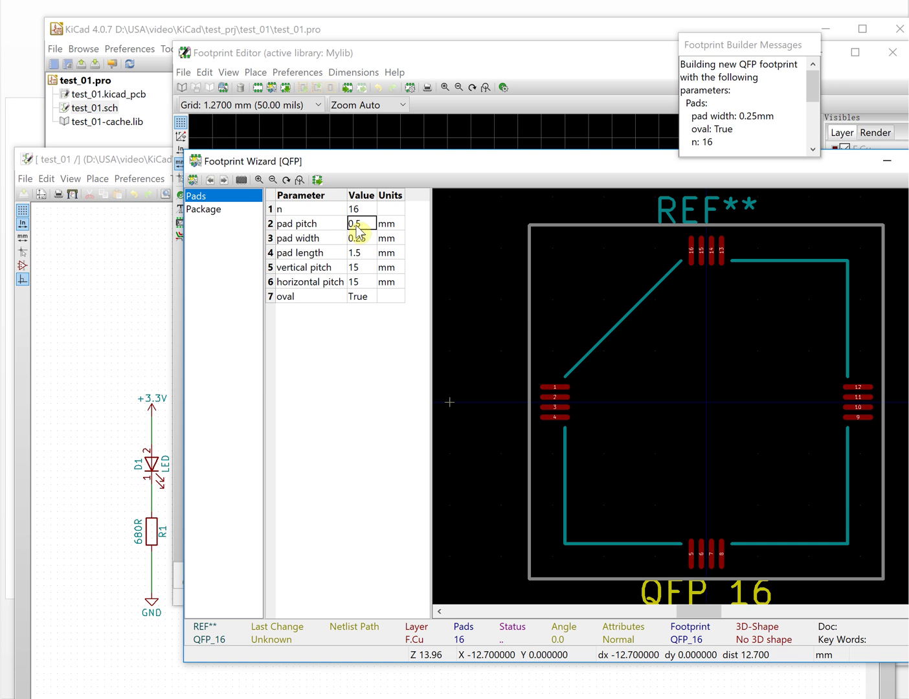
left_click(363, 240)
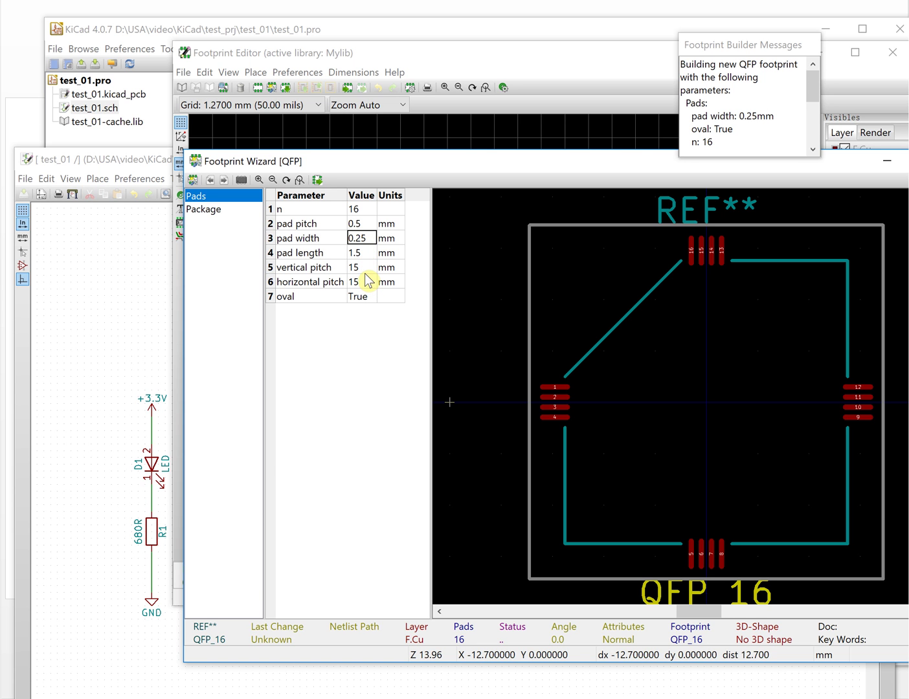
Set the QFP pads' vertical pitch and horizontal pitch to 5 mm each
left_click(365, 270)
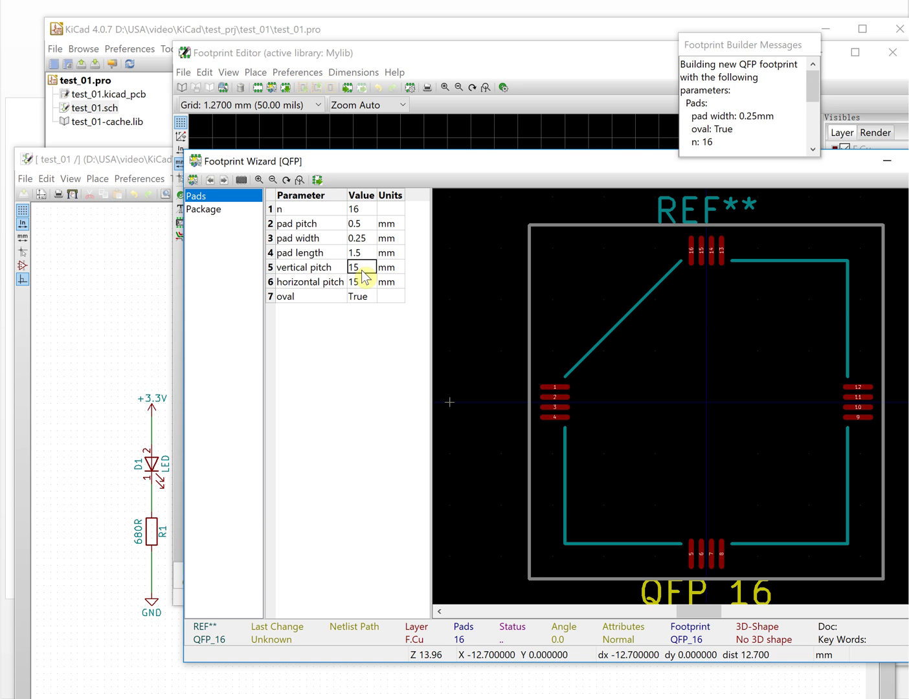
type("5")
left_click(367, 283)
type("5")
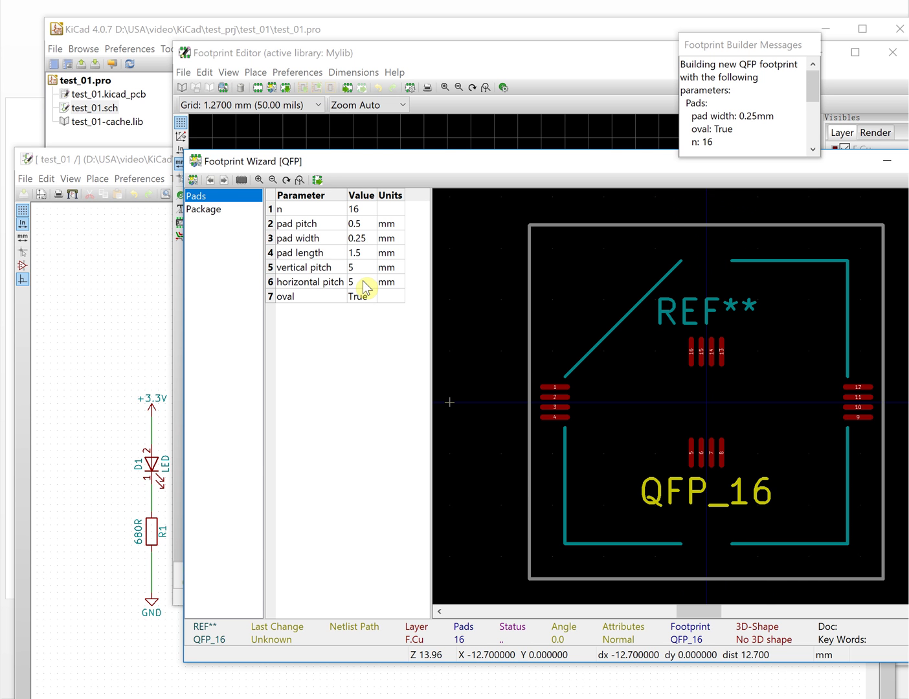
left_click(365, 266)
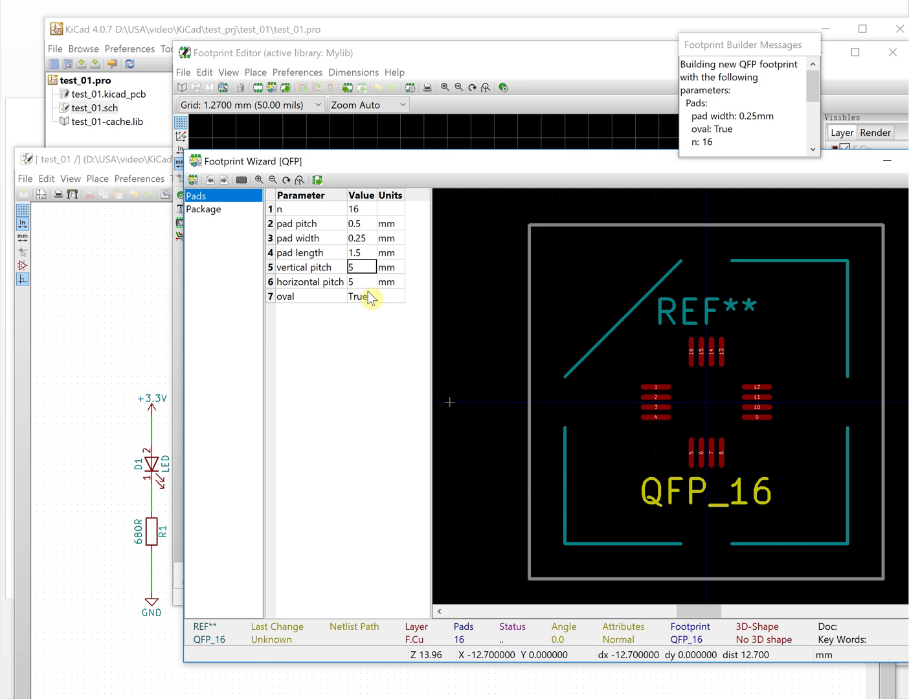
key("Return")
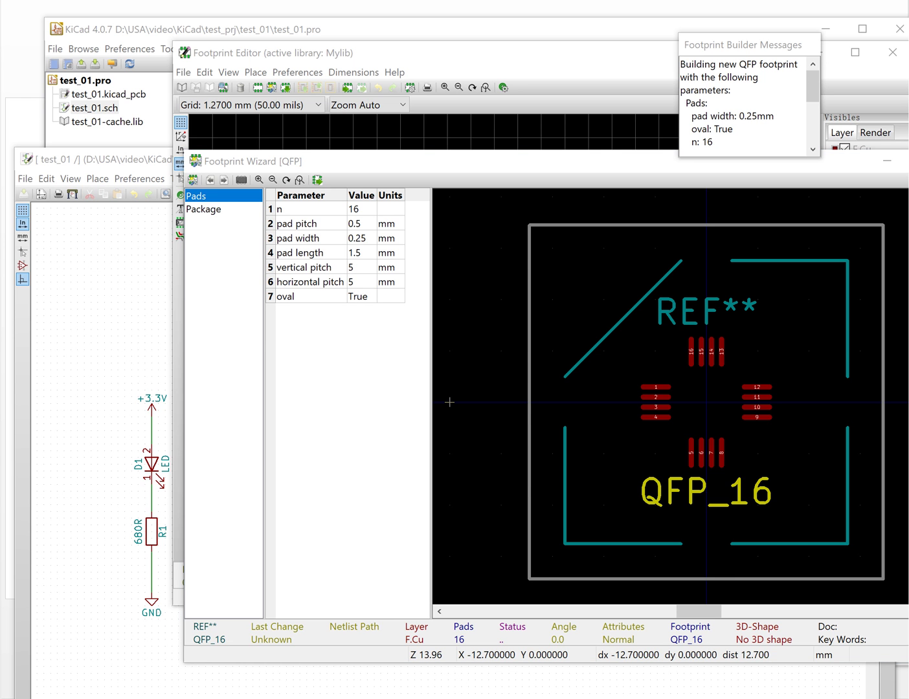
Set the QFP package width and package height to 4 mm each, keeping the courtyard margin as it is
left_click(209, 209)
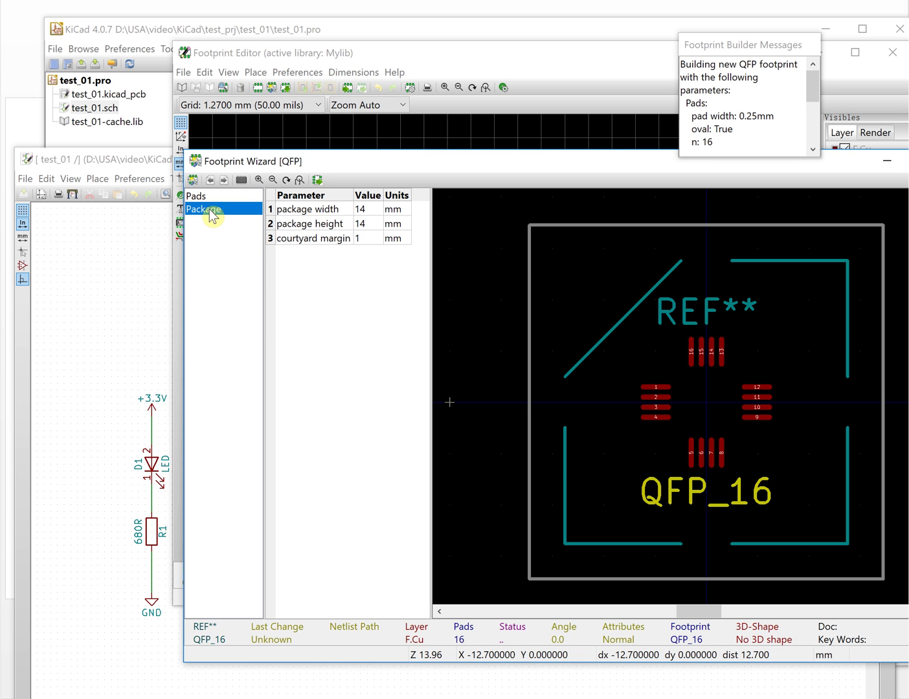
left_click(370, 210)
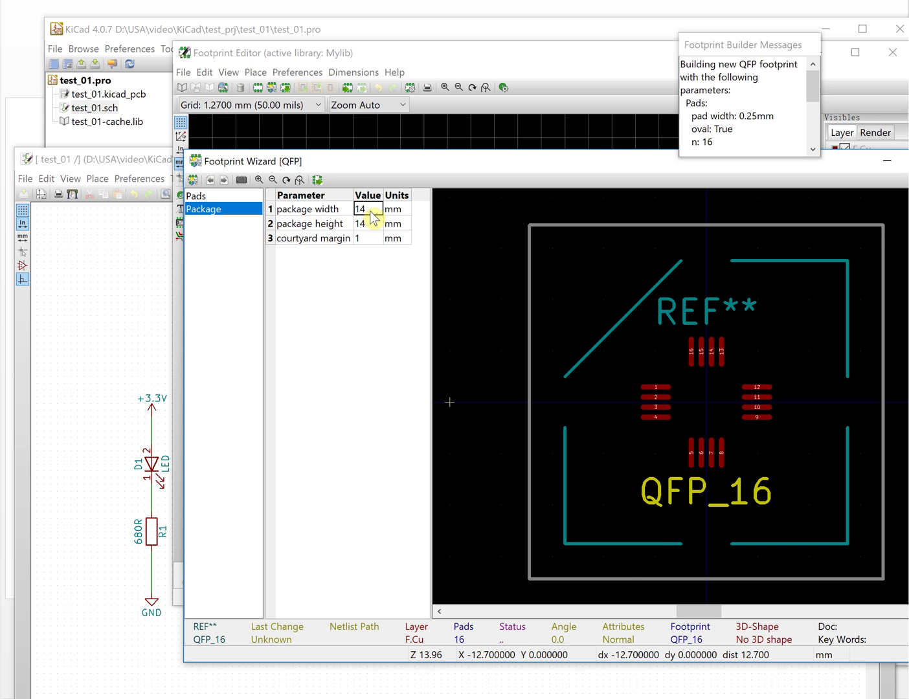
type("4")
left_click(371, 224)
type("4")
left_click(363, 238)
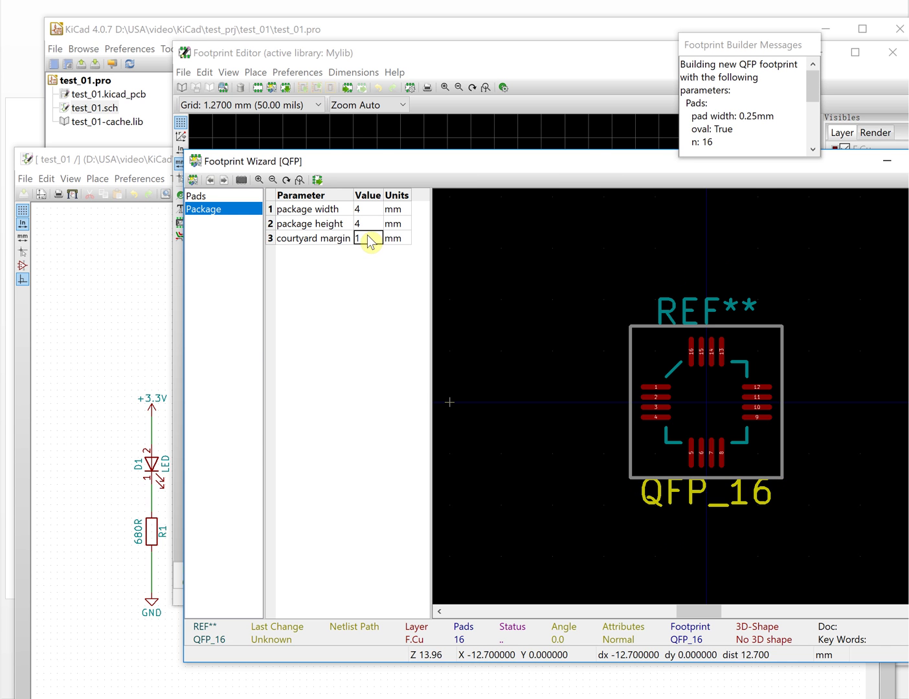
left_click(561, 350)
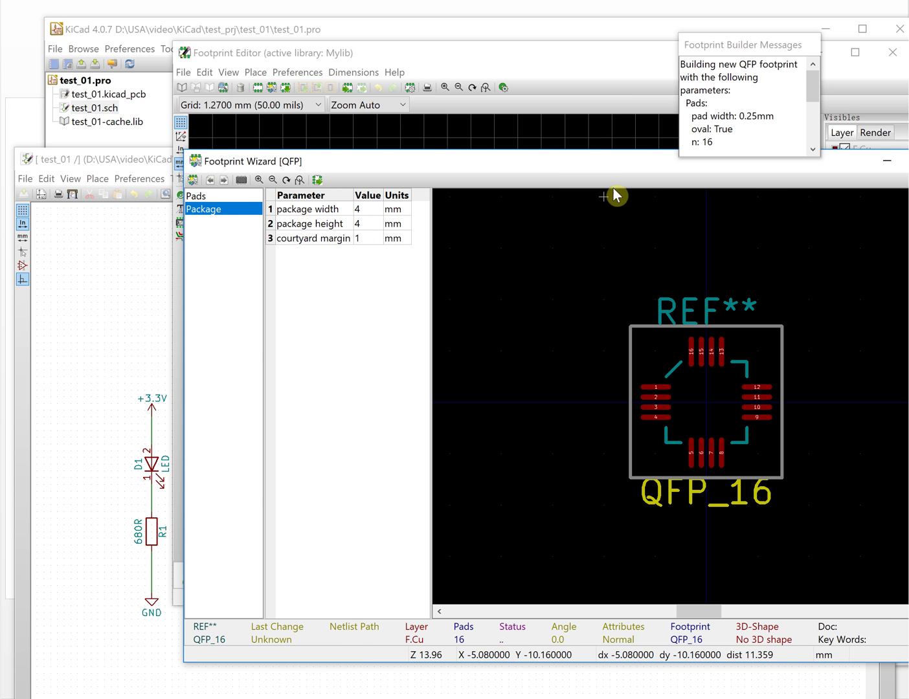
Open the QFP footprint in the 3D viewer and zoom out to see the whole board
left_click_drag(511, 165, 465, 162)
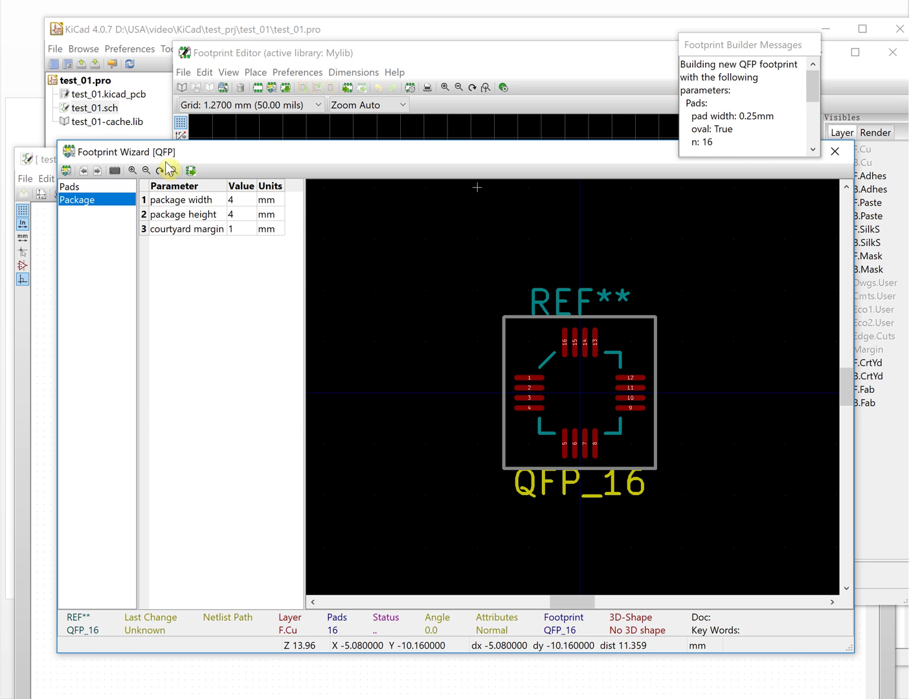
left_click(191, 172)
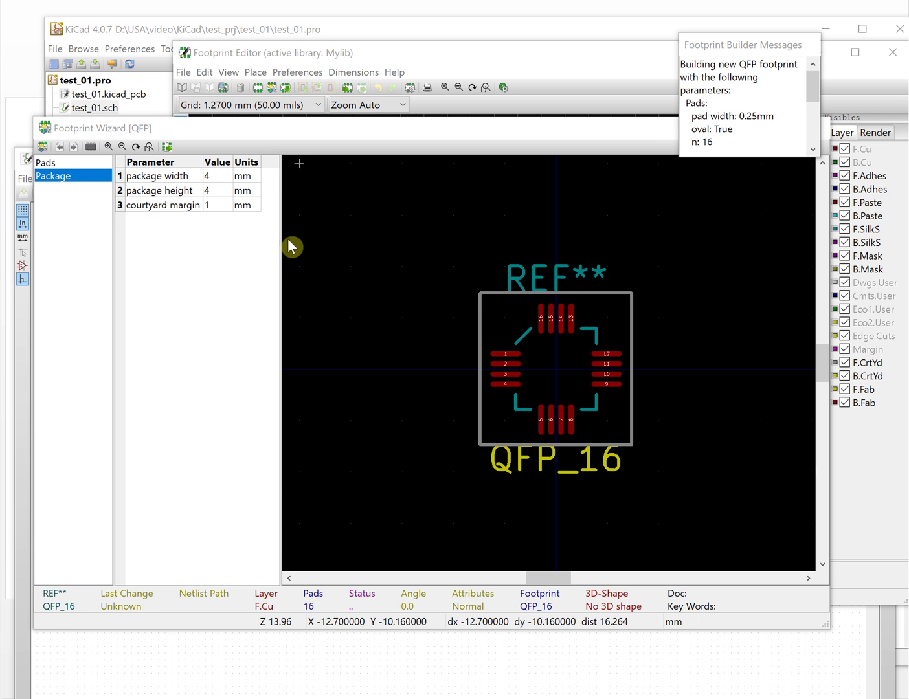
left_click(93, 150)
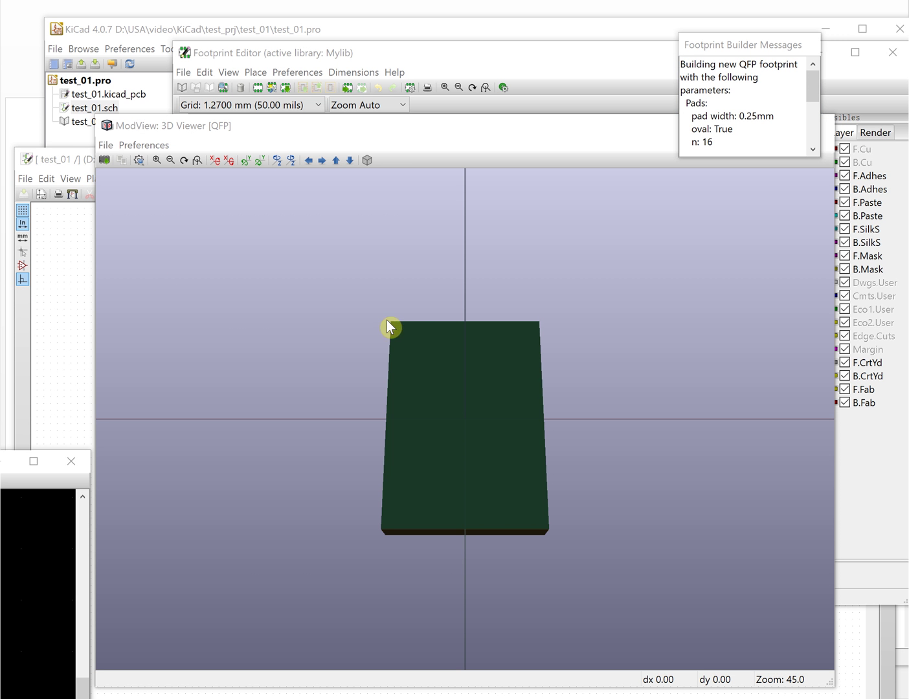
left_click(171, 161)
double_click(167, 162)
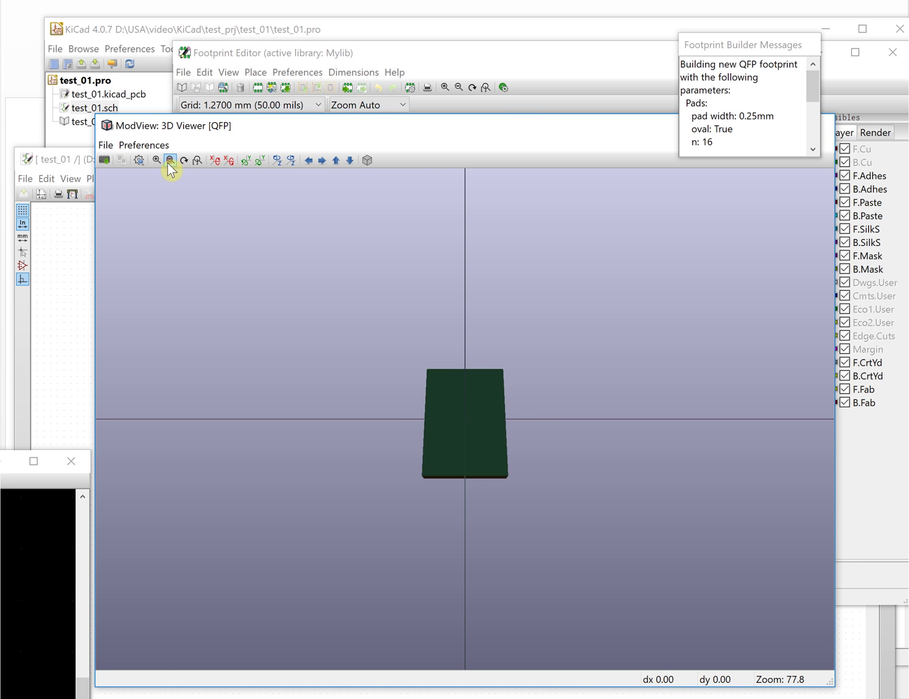
Rotate the 3D board about the X axis to examine its pad and silkscreen side
left_click(211, 161)
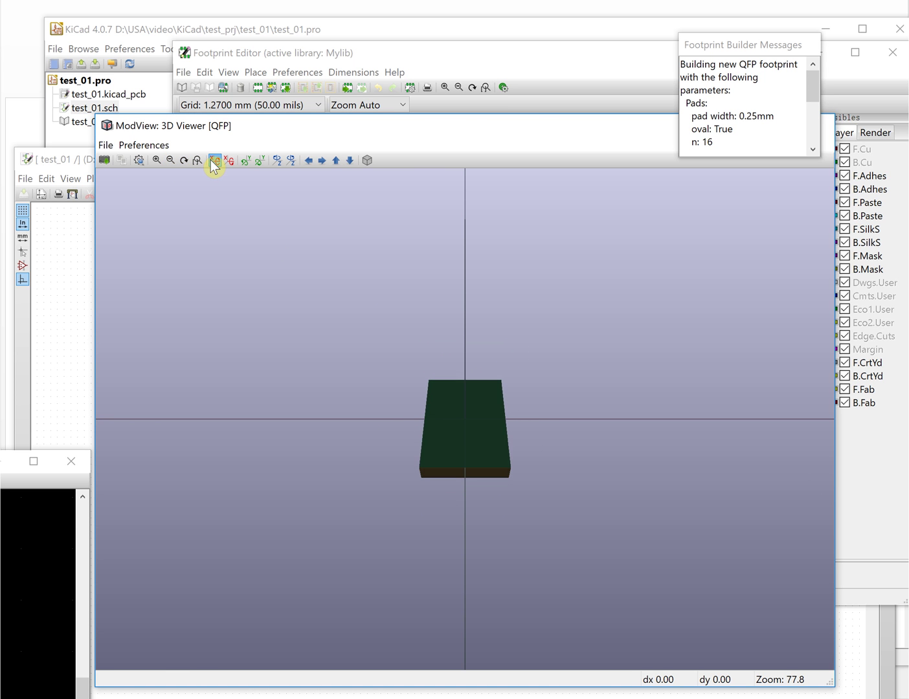
left_click(214, 162)
left_click(214, 162)
left_click(213, 161)
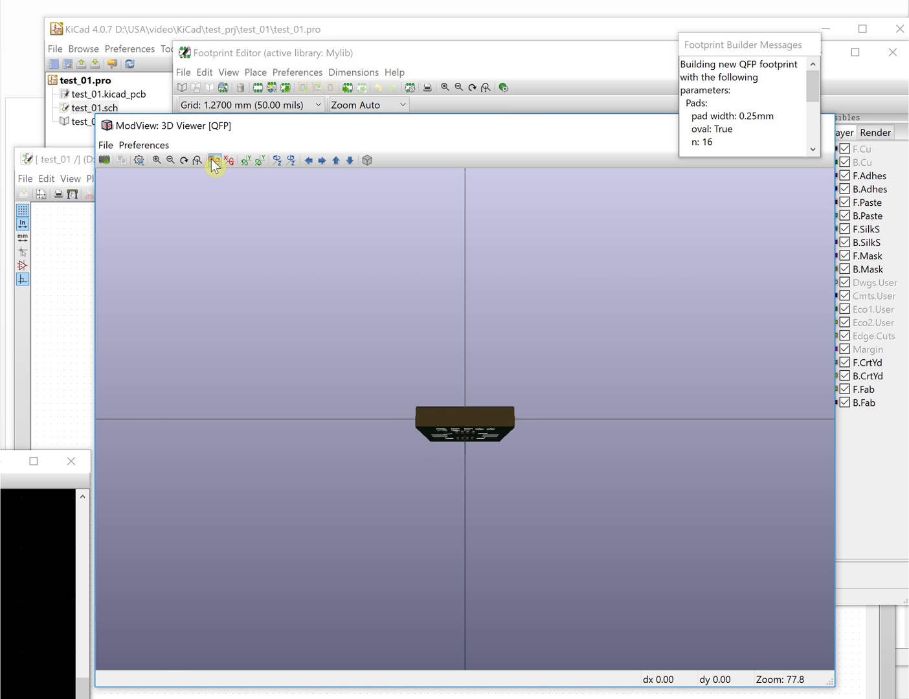
left_click(214, 162)
left_click(213, 162)
left_click(214, 161)
left_click(214, 162)
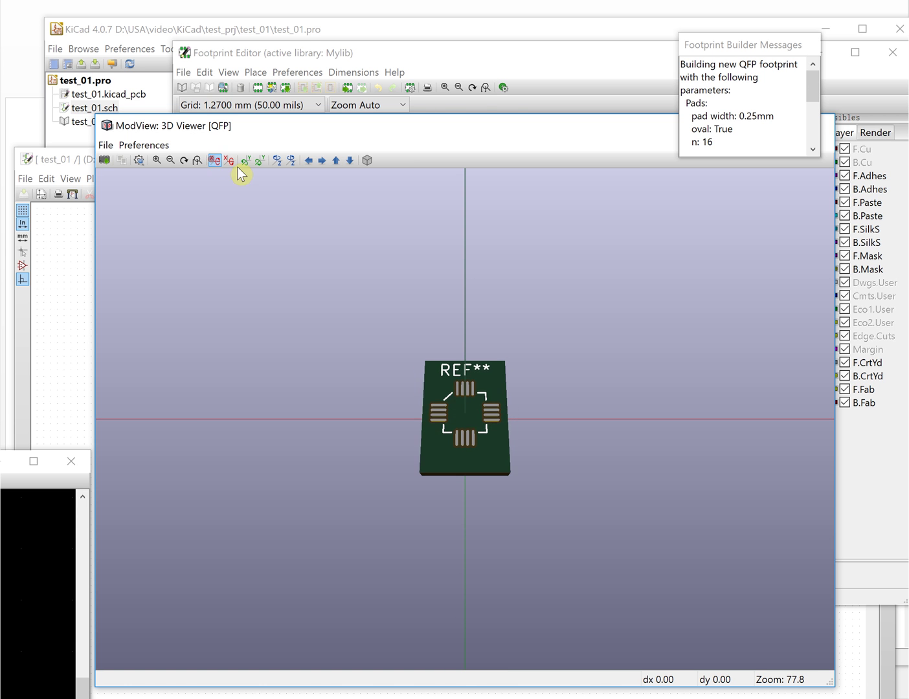
left_click(231, 162)
left_click(232, 162)
Rotate the 3D board about the Y axis in both directions to inspect its edges and both faces
left_click(246, 161)
left_click(246, 162)
left_click(246, 162)
left_click(245, 161)
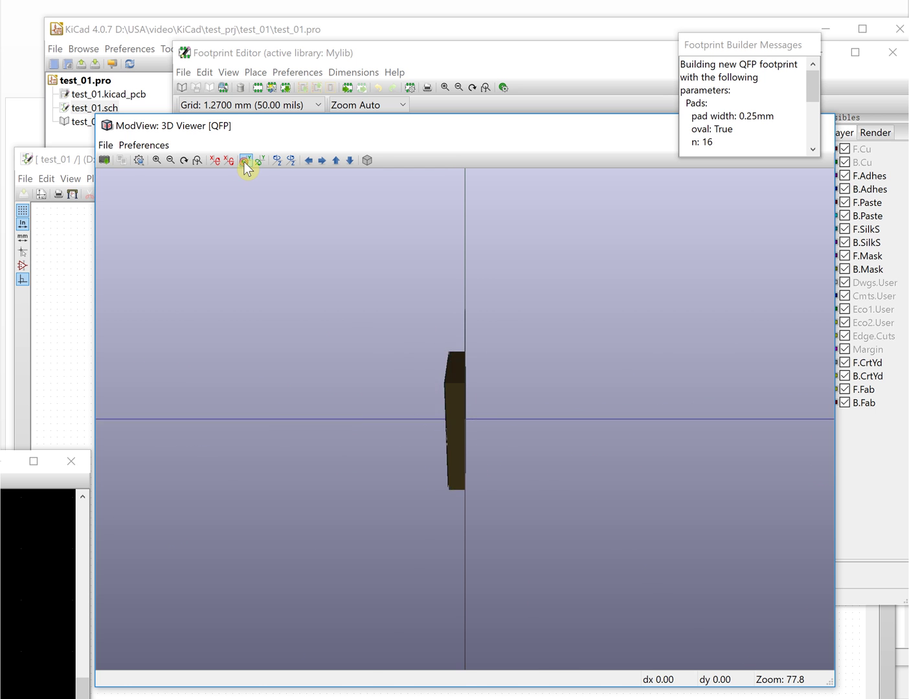
left_click(246, 161)
left_click(246, 161)
left_click(246, 161)
left_click(259, 161)
left_click(259, 161)
left_click(259, 161)
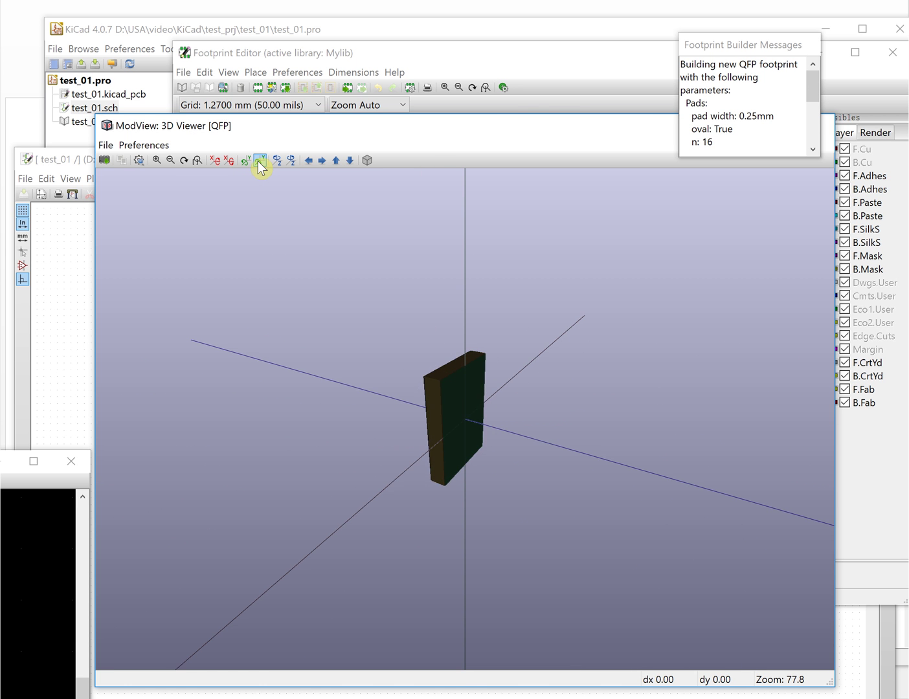
left_click(258, 161)
left_click(259, 161)
left_click(259, 162)
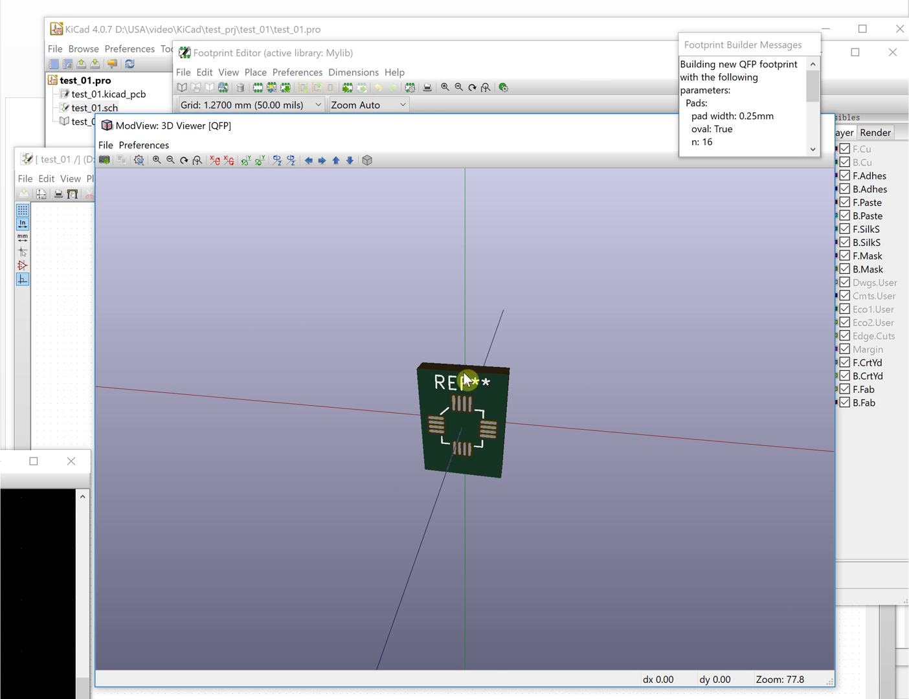
Rotate the 3D board about the Z and Y axes to view the pads from an oblique angle
left_click(277, 161)
left_click(275, 161)
left_click(276, 161)
left_click(277, 162)
left_click(276, 161)
left_click(259, 161)
left_click(258, 161)
left_click(259, 163)
left_click(247, 161)
left_click(246, 162)
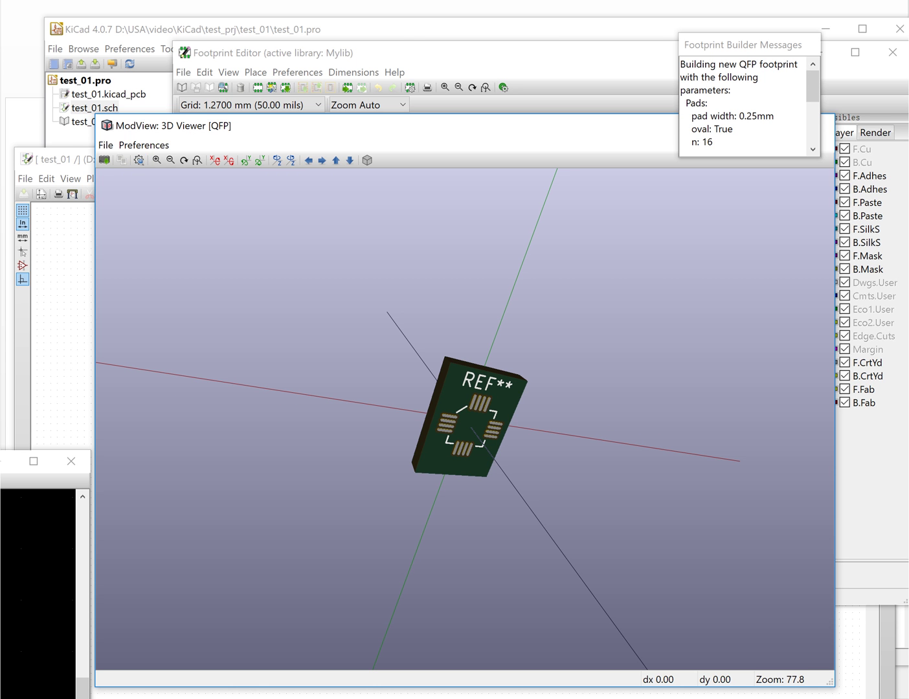
Return to the Footprint Wizard and set the QFP package width and package height to 6 mm each
left_click(724, 300)
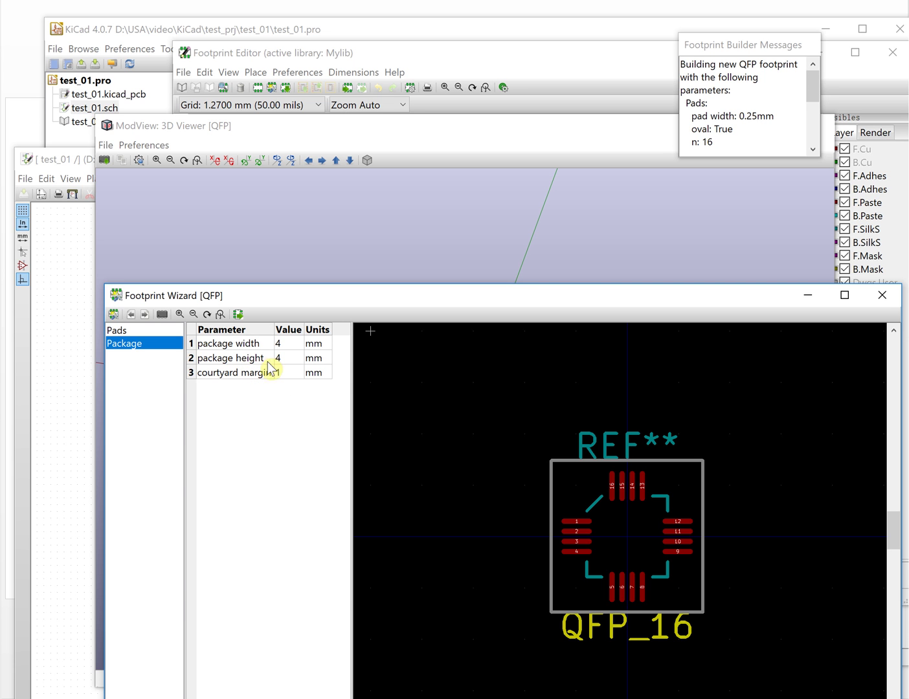
left_click(286, 347)
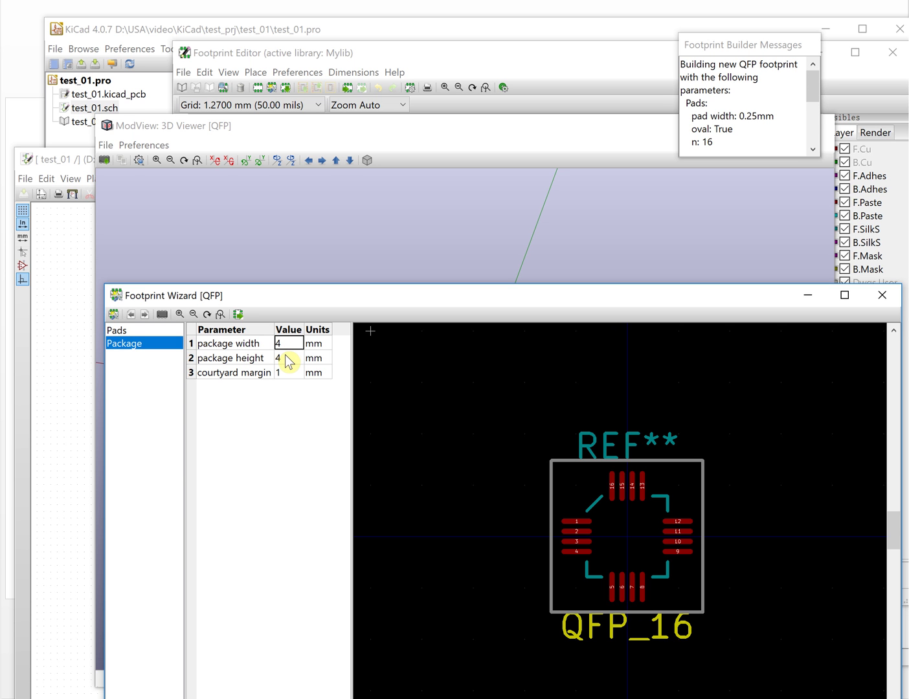
key("BackSpace")
type("6")
key("Return")
type("6")
key("Return")
Set the QFP courtyard margin to 0.5 mm
left_click(286, 374)
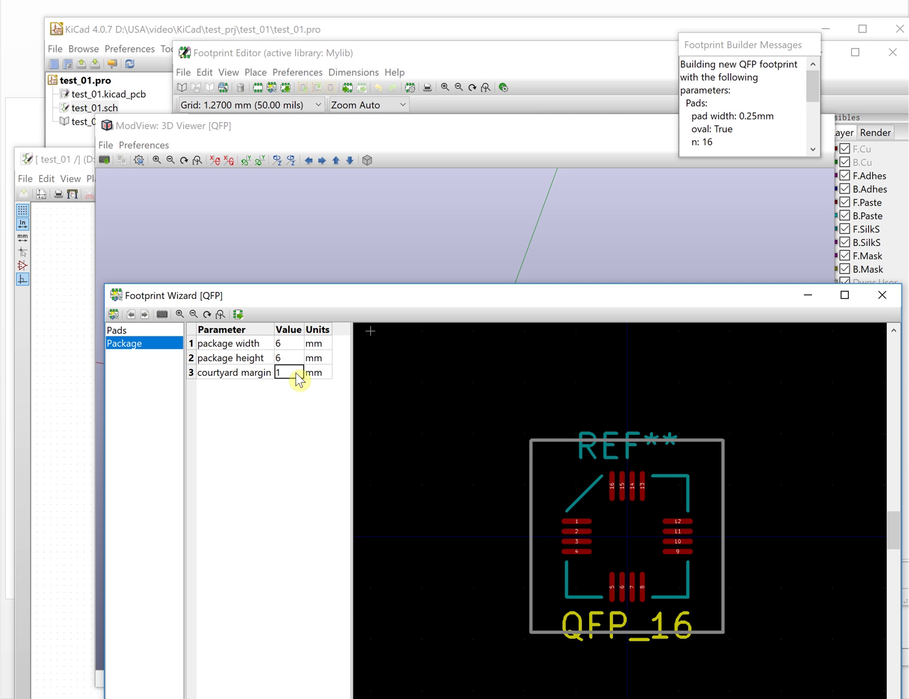
key("BackSpace")
type("0.5")
left_click(289, 360)
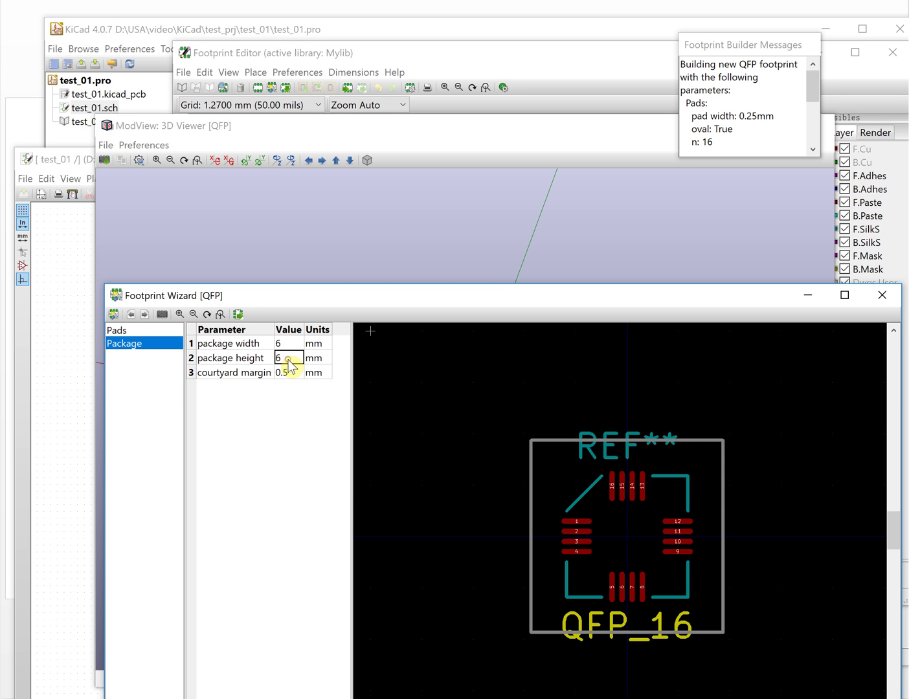
Set the QFP courtyard margin to 0.1 mm
left_click(292, 374)
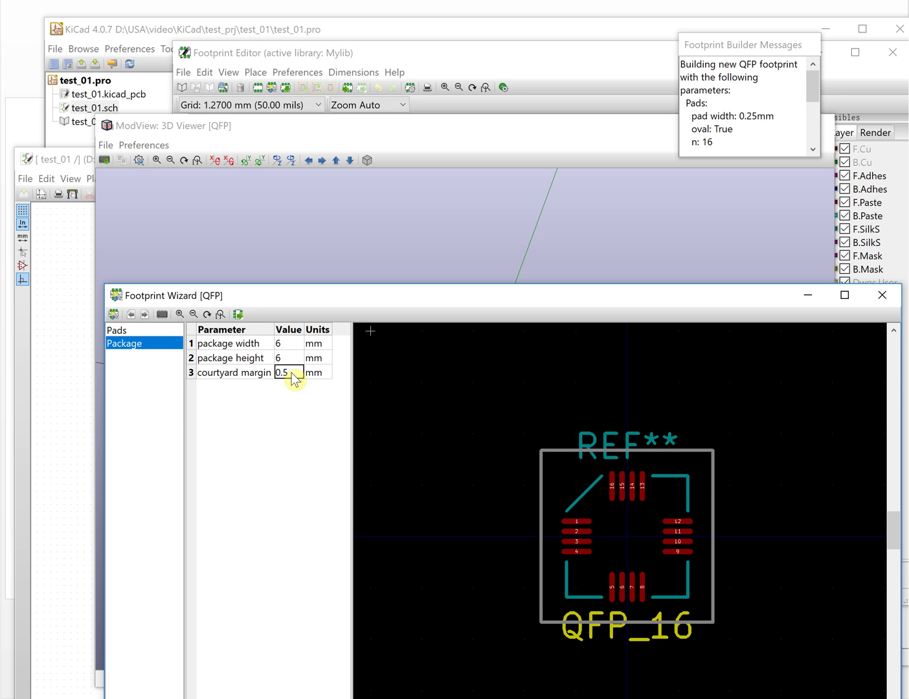
key("BackSpace")
type("1")
key("Return")
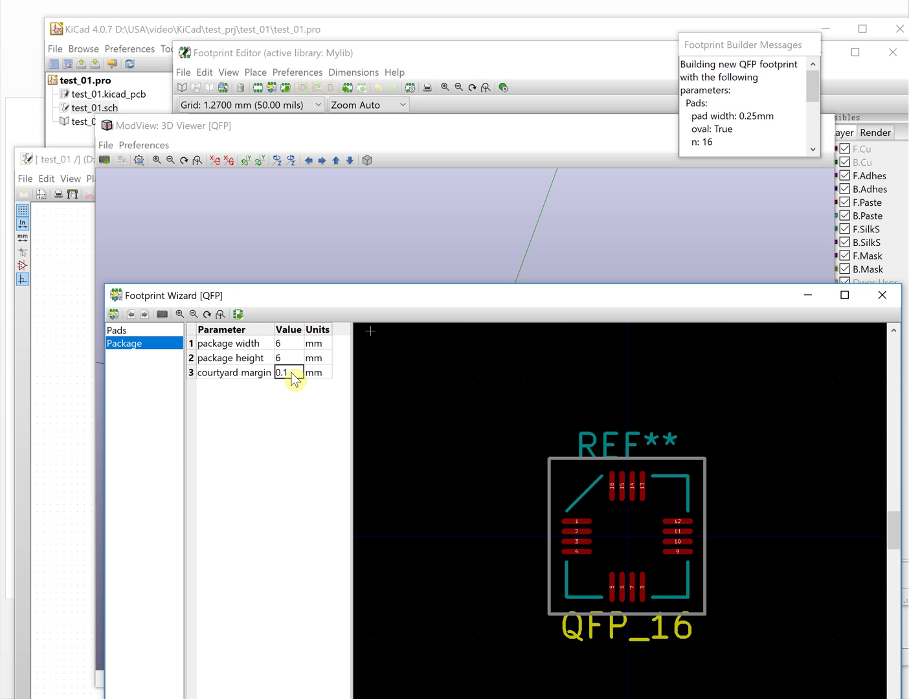
Set the QFP pad length to 3 mm in the Pads parameters
left_click(137, 330)
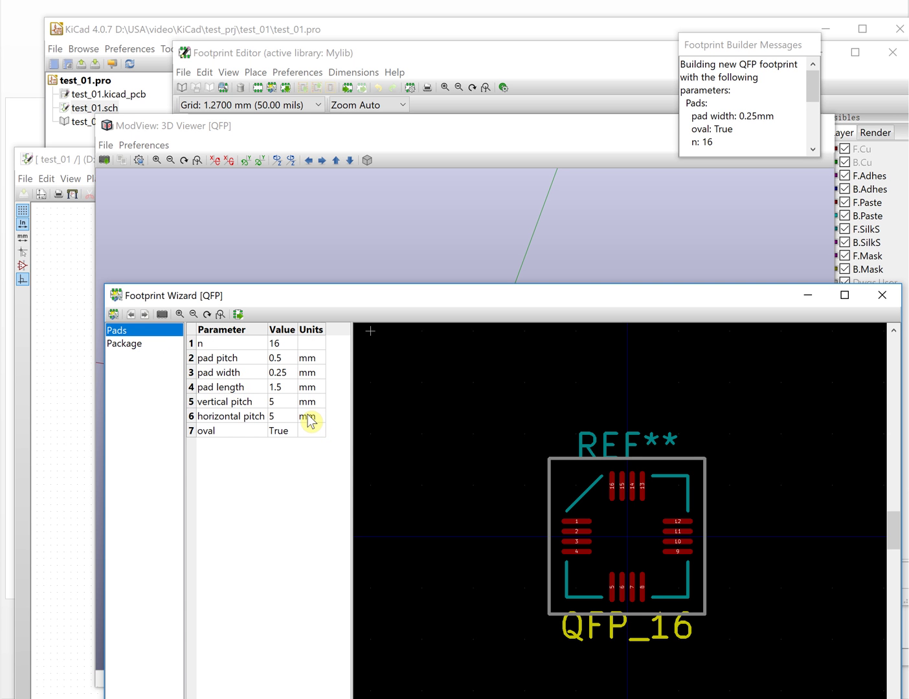
left_click(287, 387)
type("3")
key("Return")
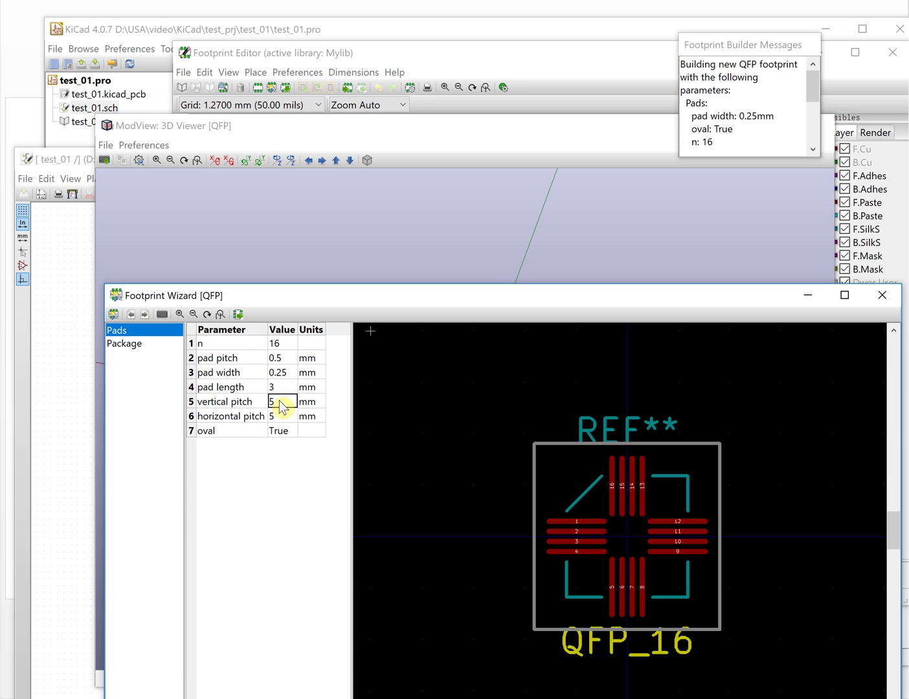
Try to refresh the open 3D view with the changed package and pad parameters
left_click(128, 349)
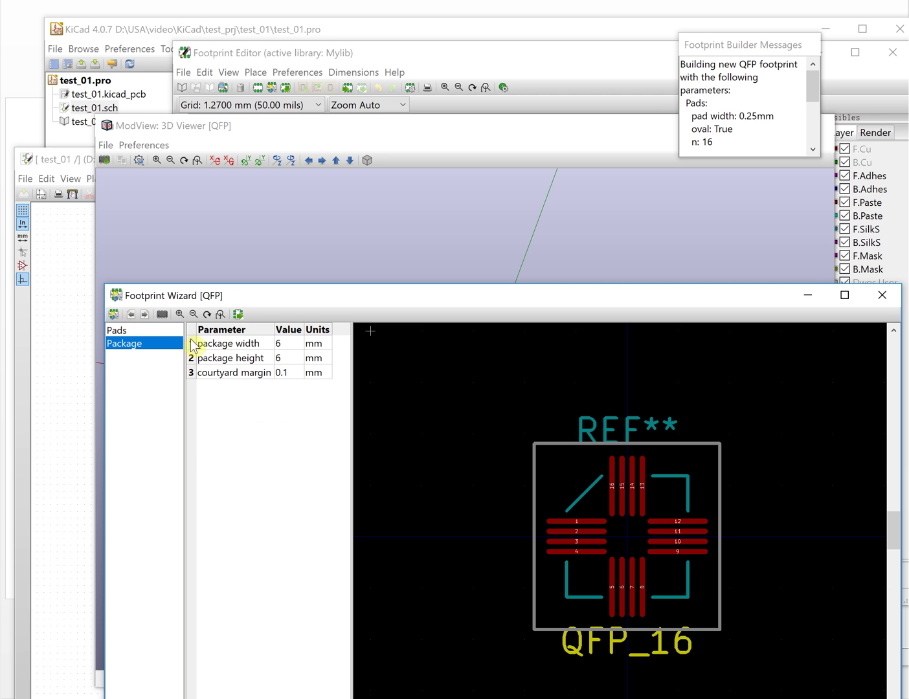
left_click(163, 317)
left_click(332, 226)
left_click_drag(398, 135, 401, 135)
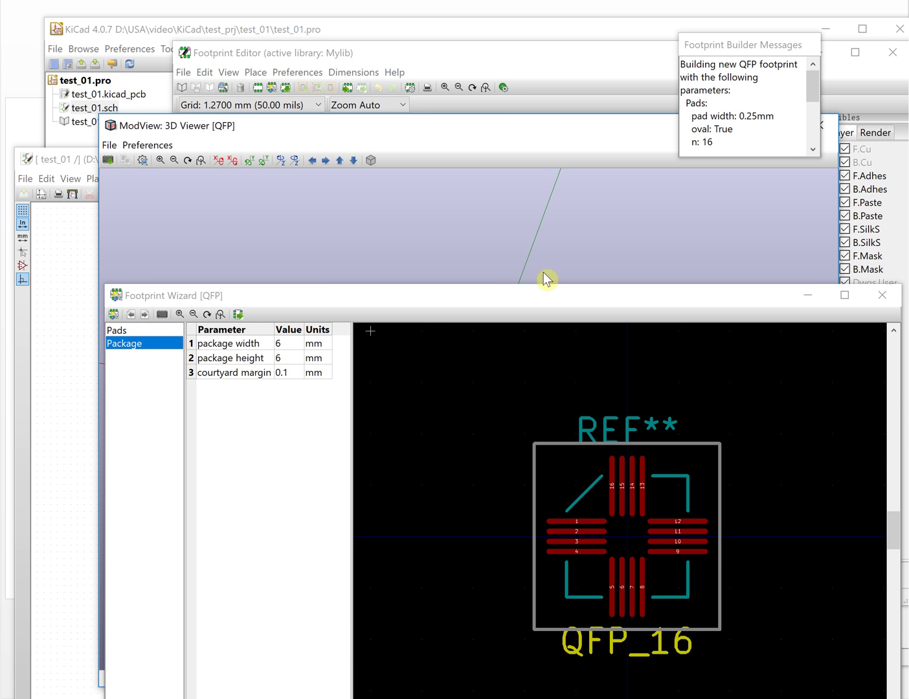
left_click_drag(530, 298, 400, 363)
left_click_drag(65, 490, 568, 337)
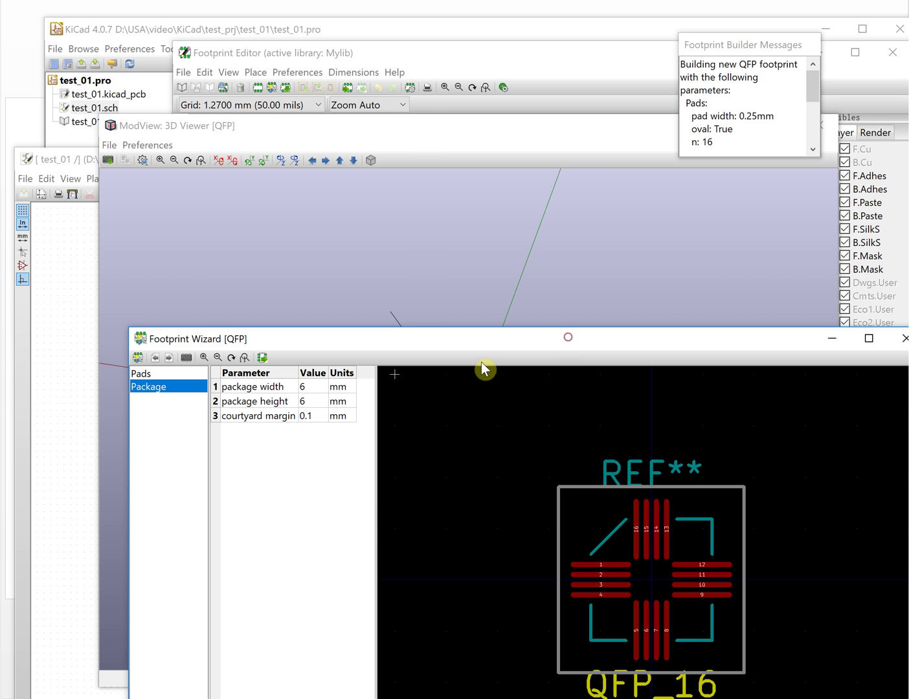
left_click(185, 358)
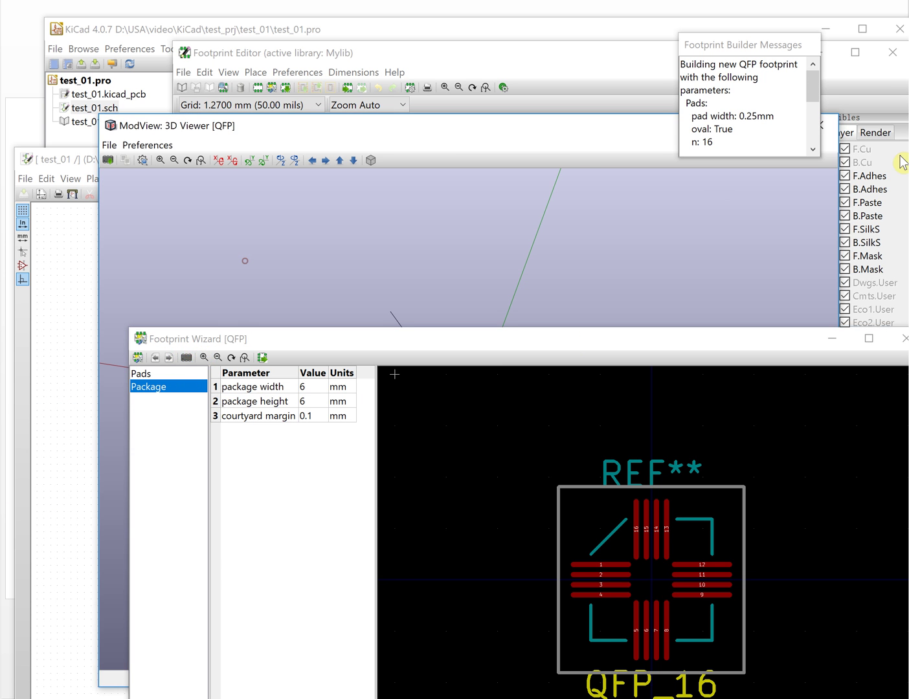
Close and reopen the 3D viewer to load the changed footprint, and inspect its pads alongside the wizard
left_click(829, 132)
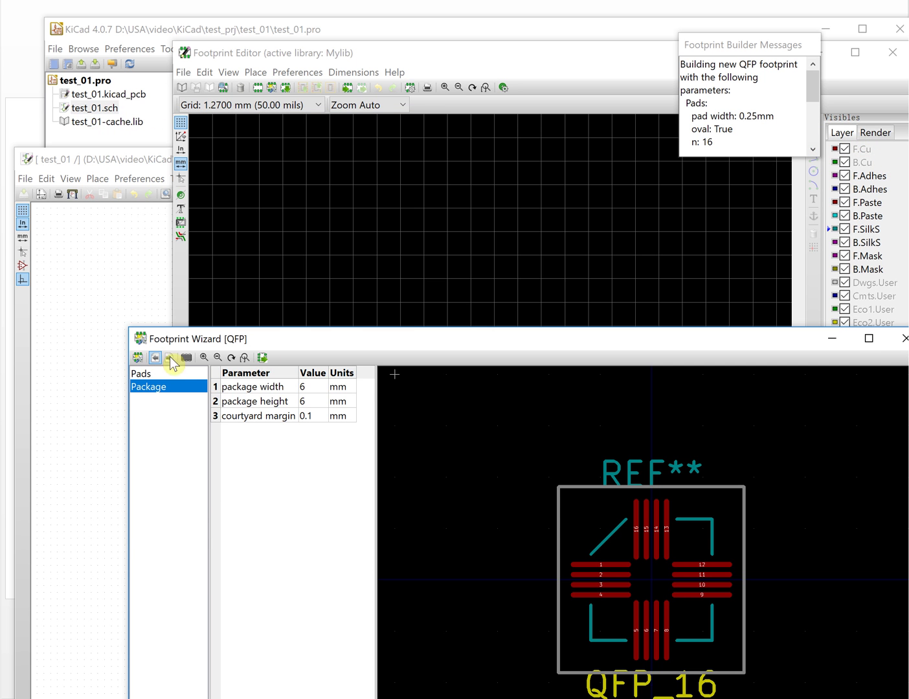
left_click(186, 358)
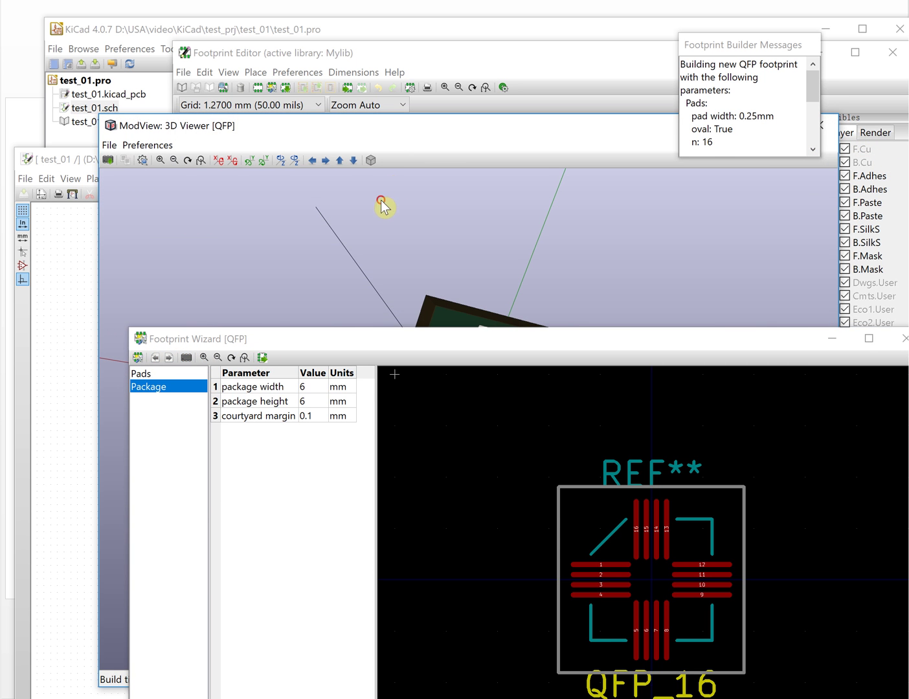
left_click(831, 338)
left_click_drag(291, 318, 482, 350)
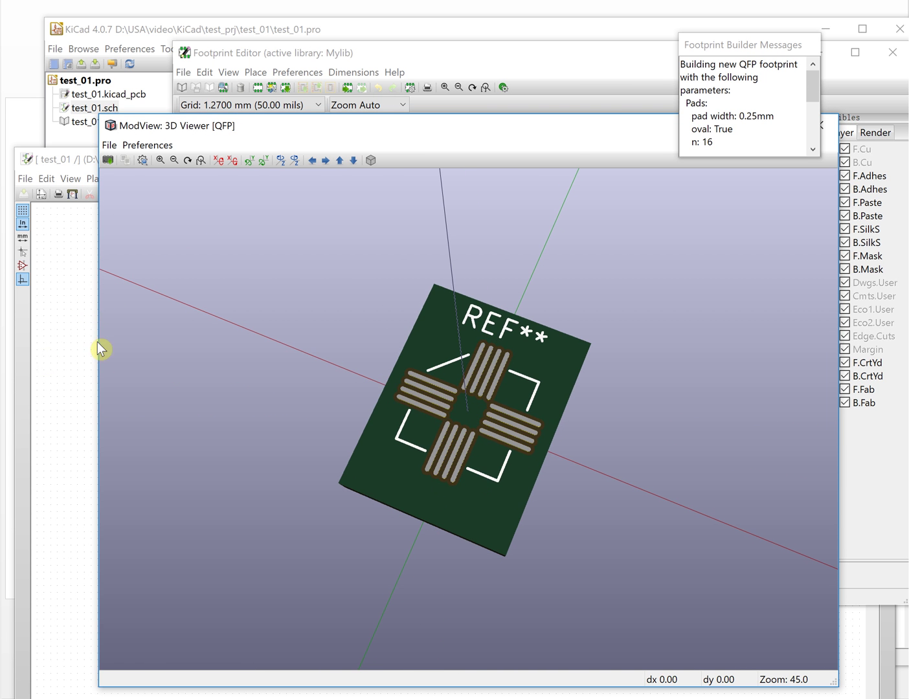
left_click_drag(233, 320, 232, 288)
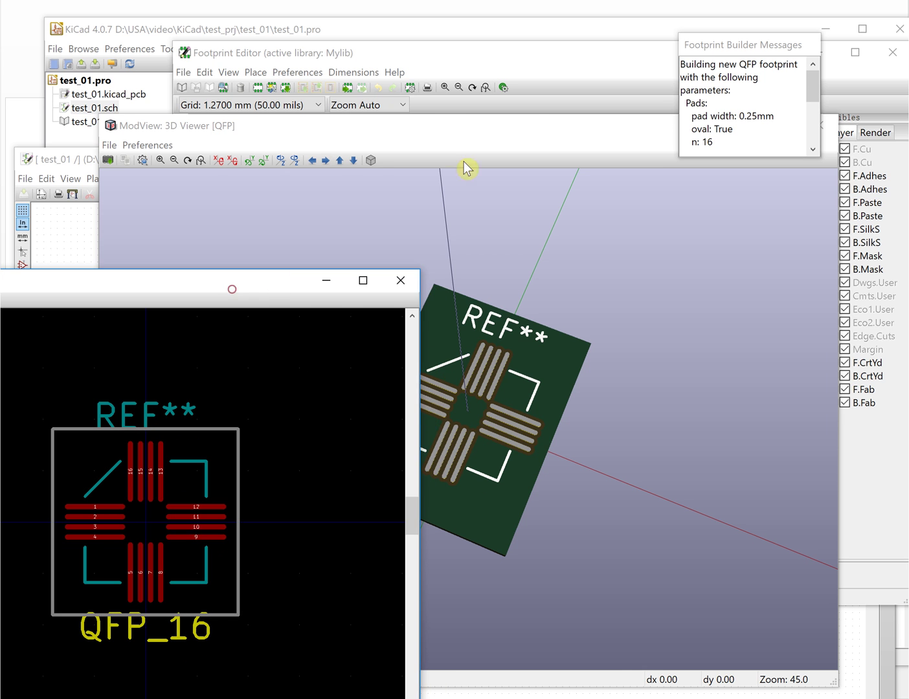
left_click(442, 123)
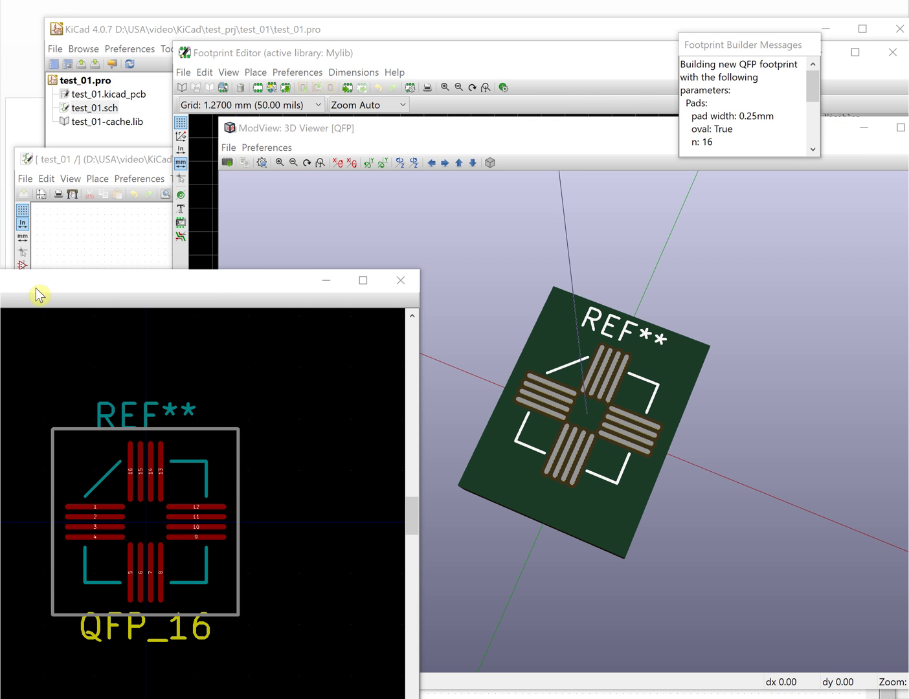
Set the QFP pad length to 2 mm in the Pads parameters
left_click_drag(24, 291, 208, 235)
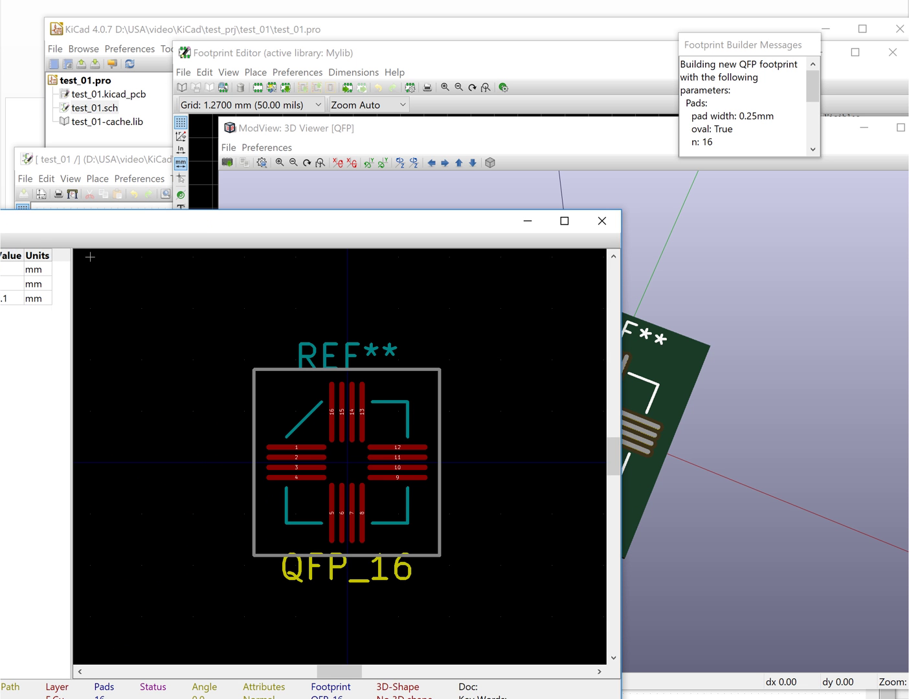
left_click(3, 313)
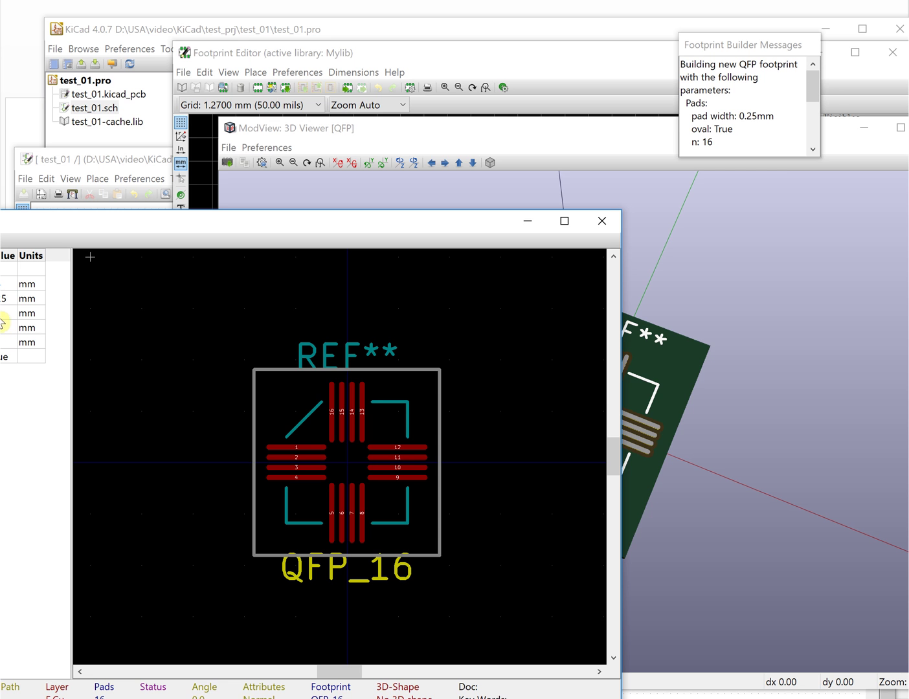
left_click(4, 314)
left_click(5, 311)
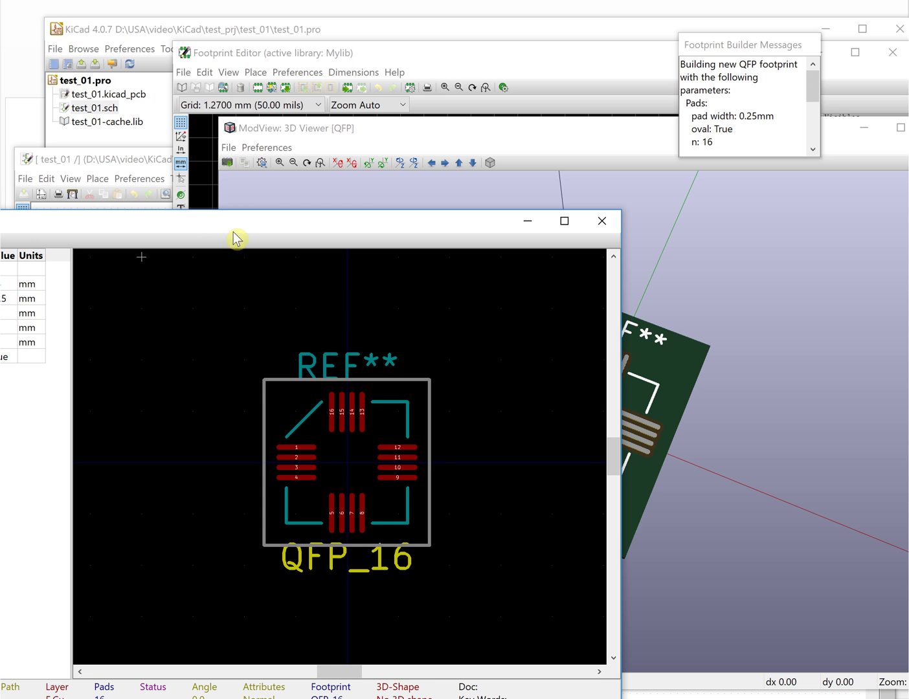
Close and reopen the 3D viewer and place it beside the wizard to inspect the 2 mm pads
left_click_drag(233, 231, 218, 232)
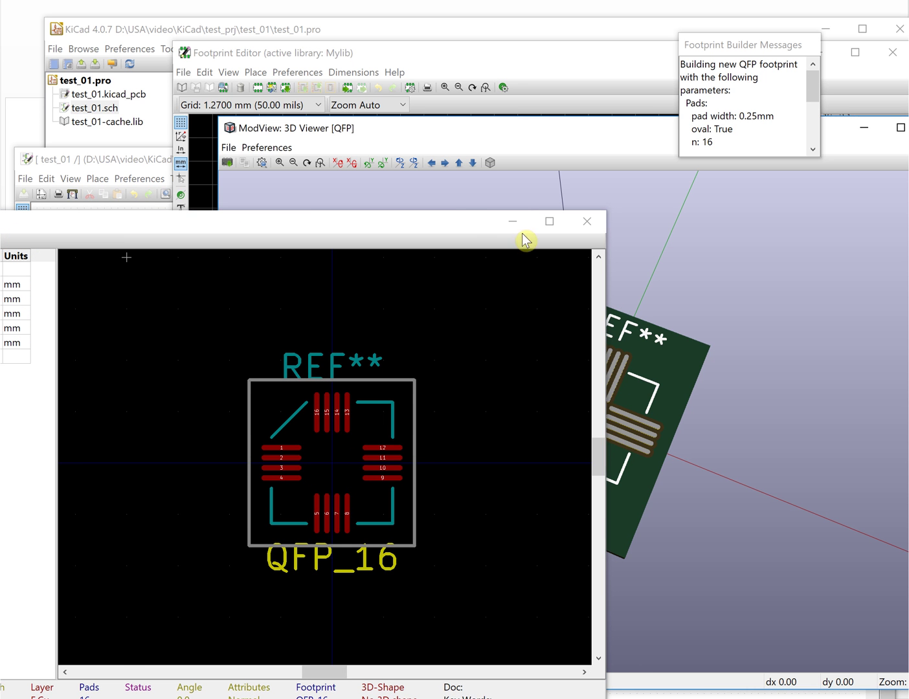
left_click_drag(454, 231, 283, 248)
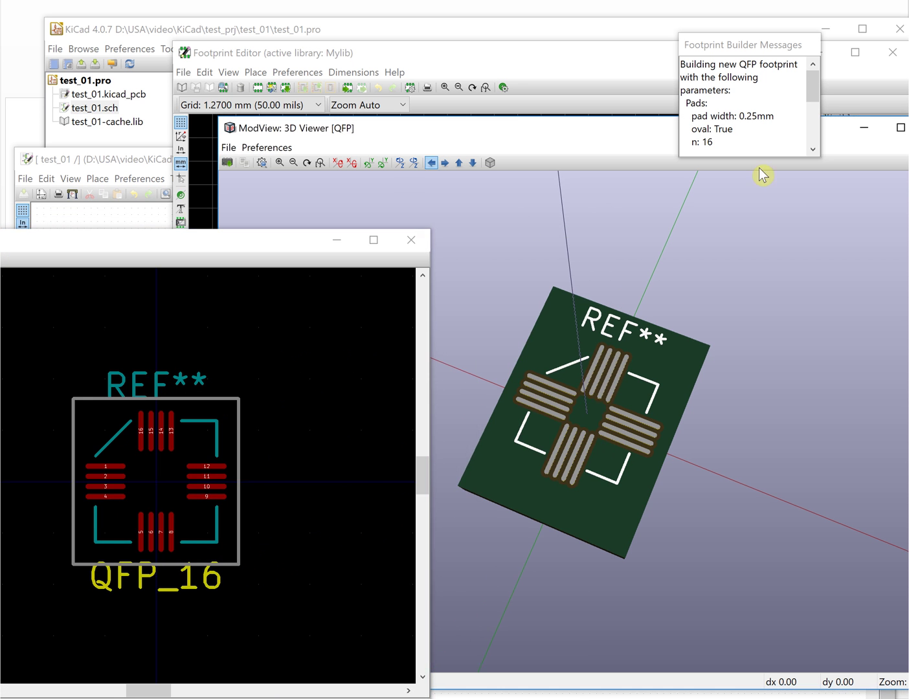
key("alt+F4")
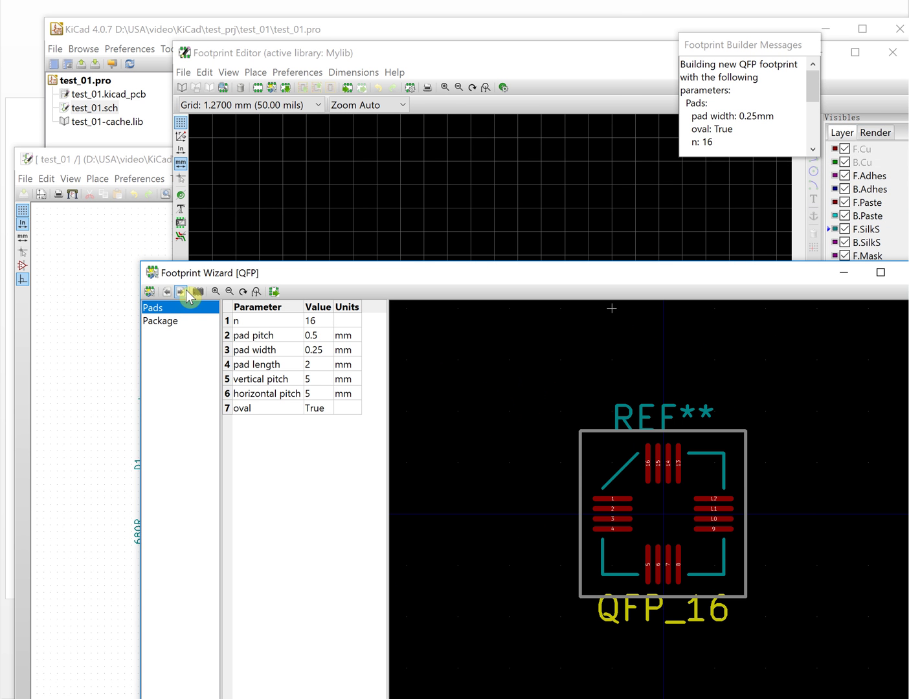
left_click(185, 290)
left_click_drag(568, 275, 85, 266)
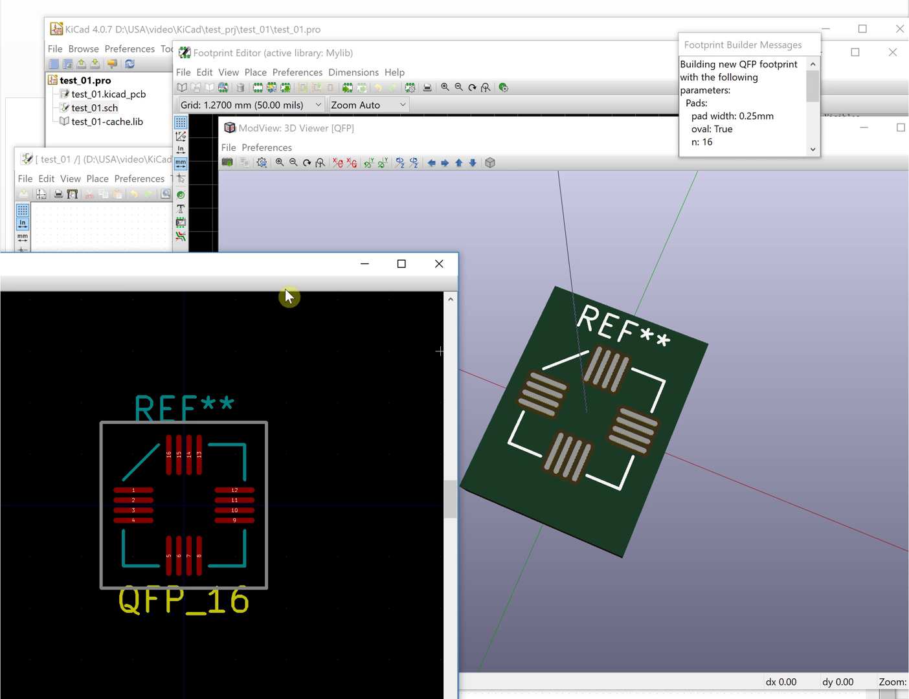
Review the QFP package parameters in the Footprint Wizard and export the generated footprint to the Footprint Editor
left_click_drag(243, 271, 685, 280)
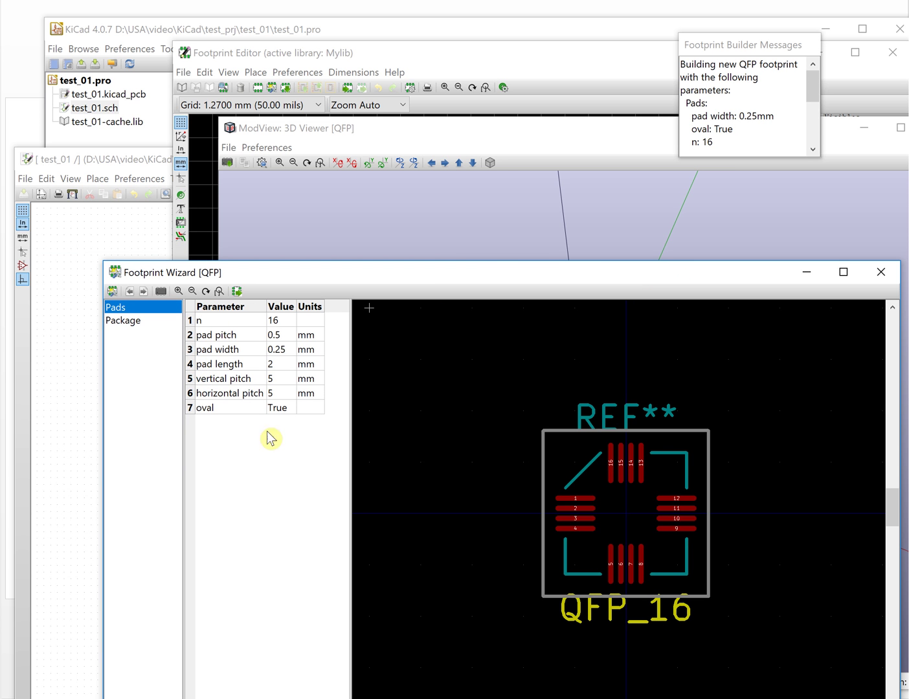
left_click(123, 322)
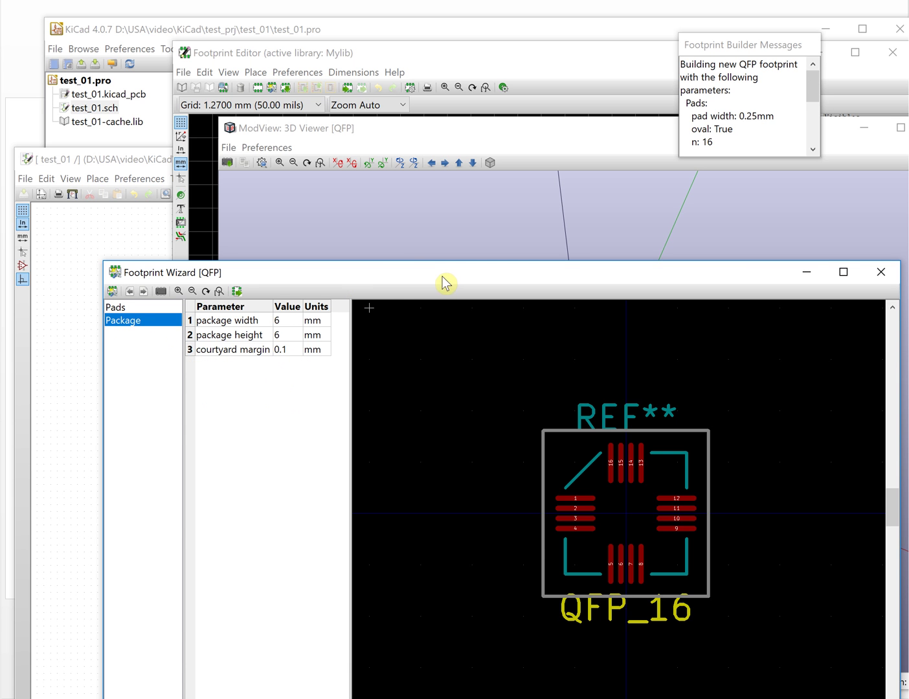
left_click(237, 292)
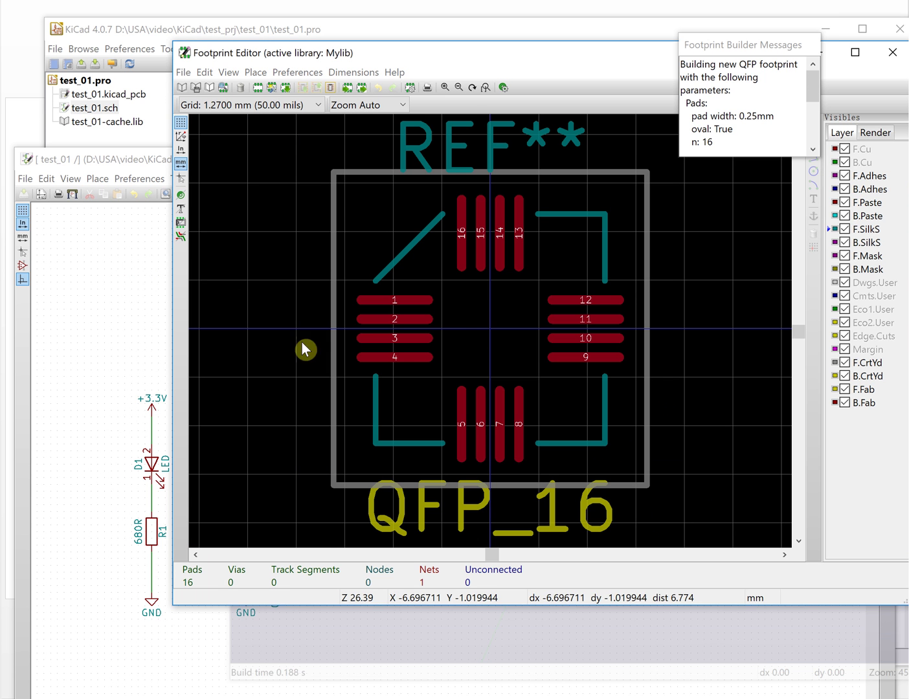
left_click_drag(478, 64, 383, 60)
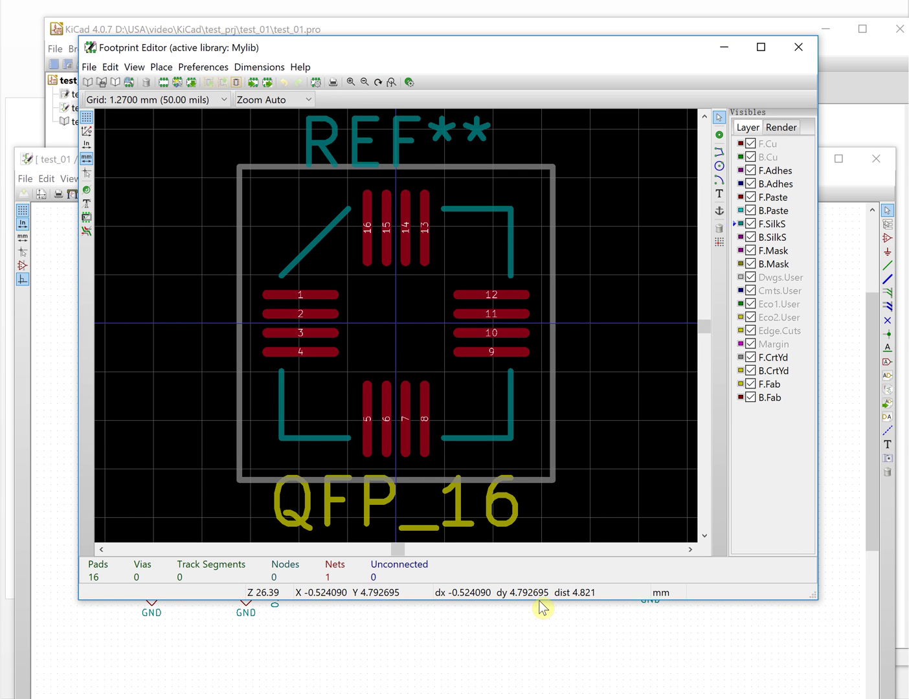
Compare the 16-pad footprint with the Stm8_my symbol's pins in the schematic, and return to the Footprint Editor
left_click(541, 654)
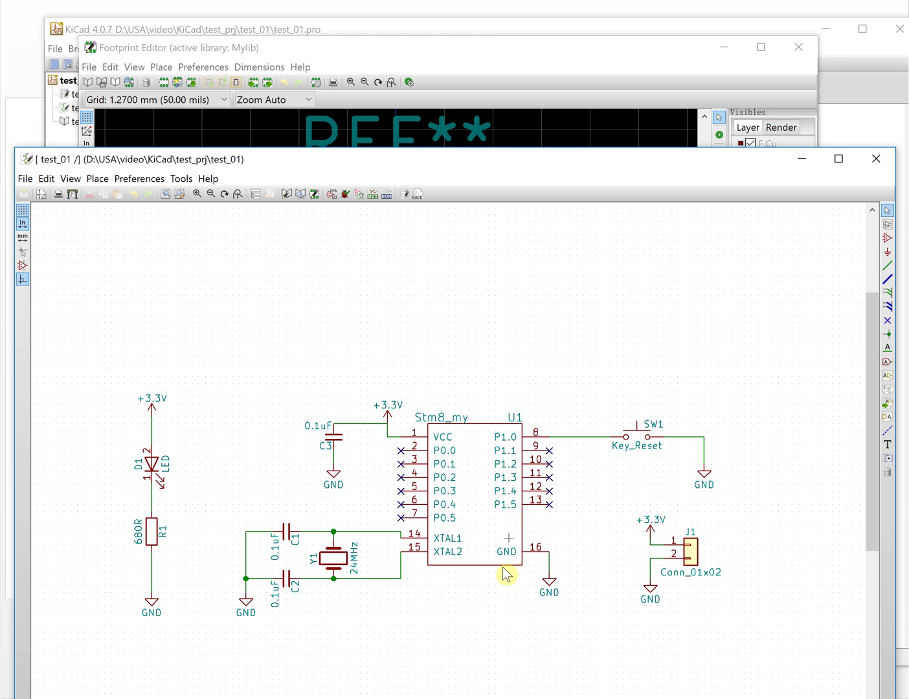
left_click(450, 53)
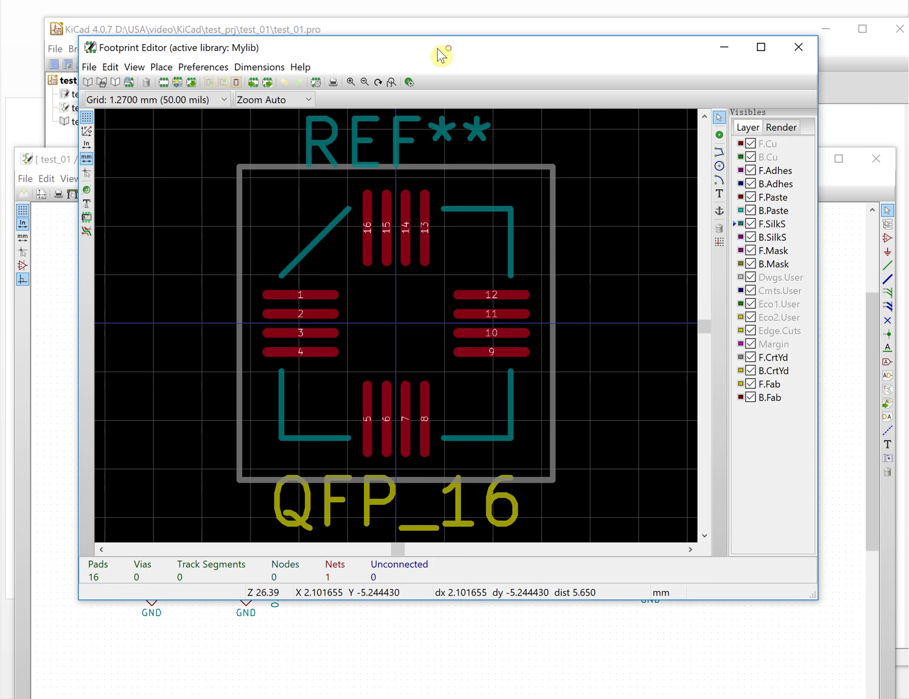
left_click_drag(451, 52, 384, 58)
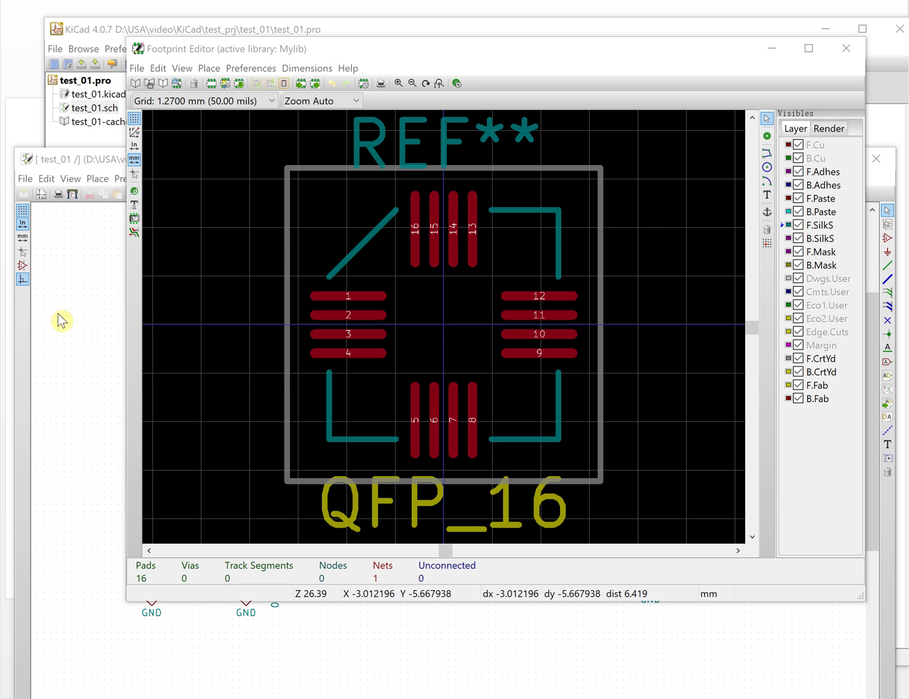
Save the footprint in the active library Mylib under the name QFP_16_my_stm8
left_click(150, 84)
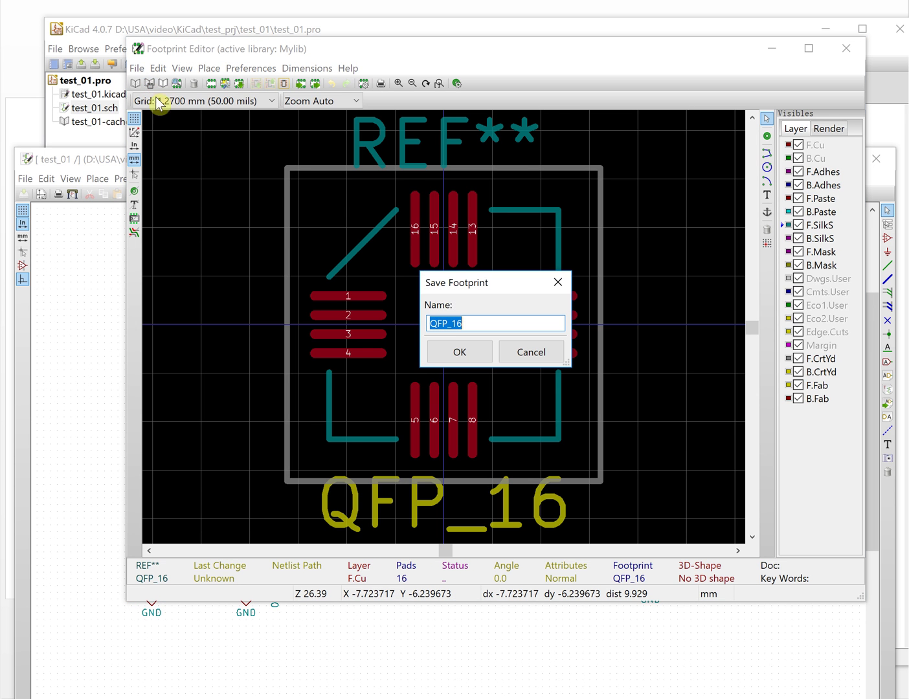
left_click(473, 323)
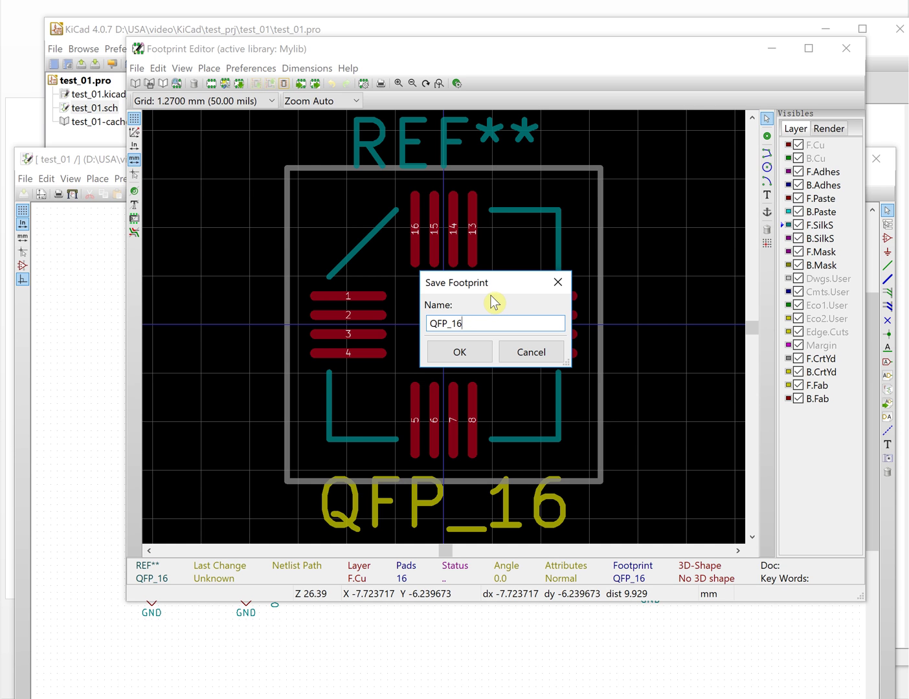
type("_")
type("_stm")
left_click(459, 355)
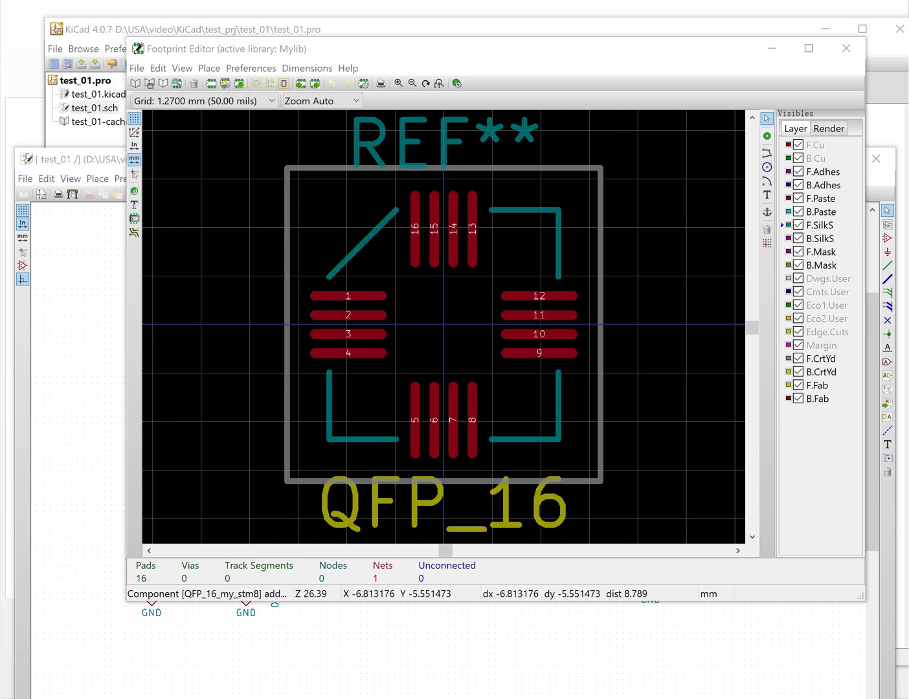
Browse to Mylib in the footprint library browser and view the saved QFP_16_my_stm8 footprint
left_click(177, 85)
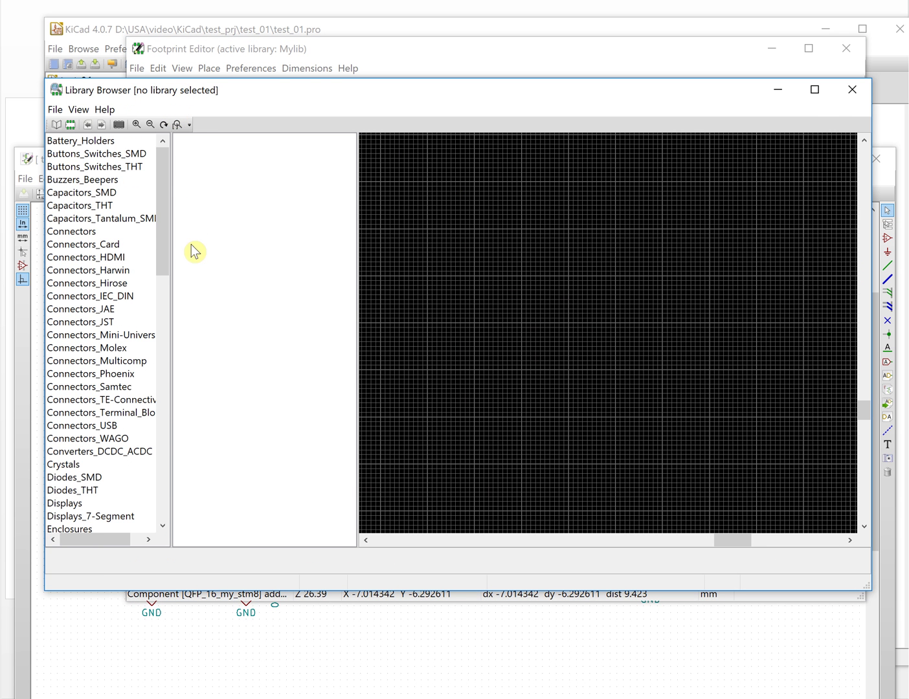
left_click_drag(163, 229, 163, 381)
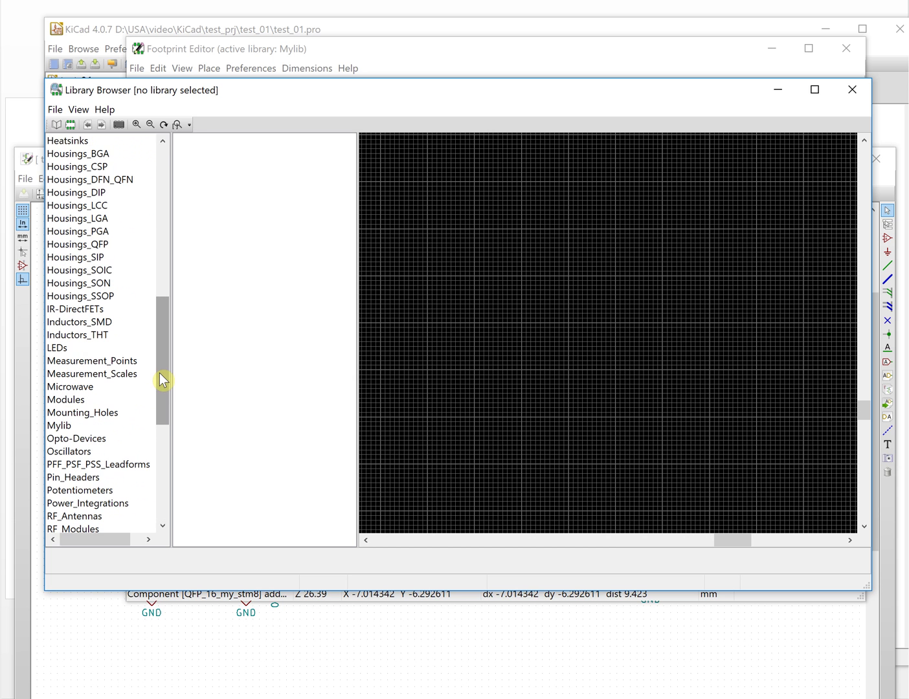
left_click(72, 425)
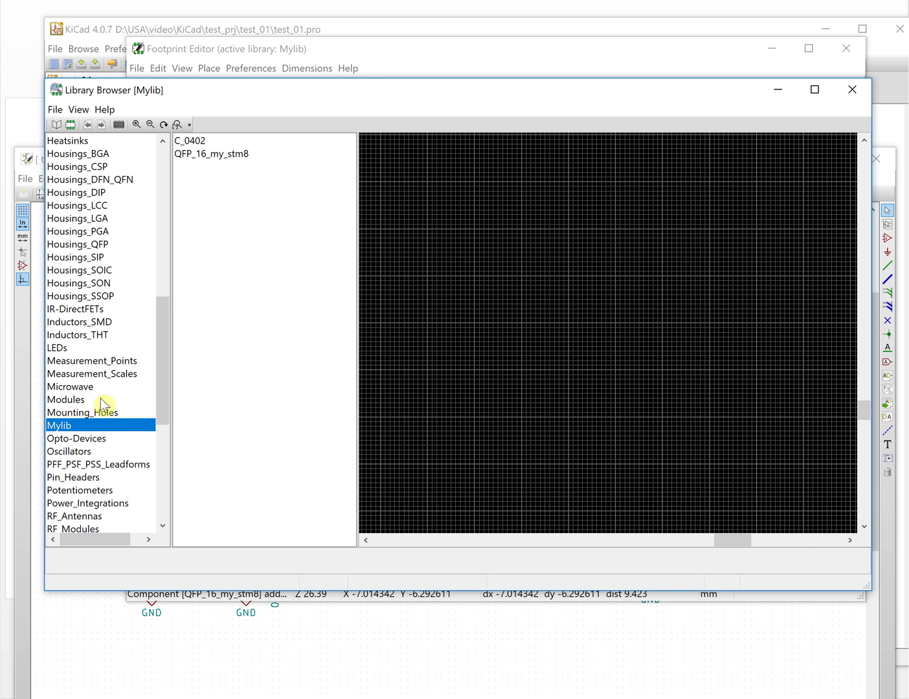
left_click(204, 158)
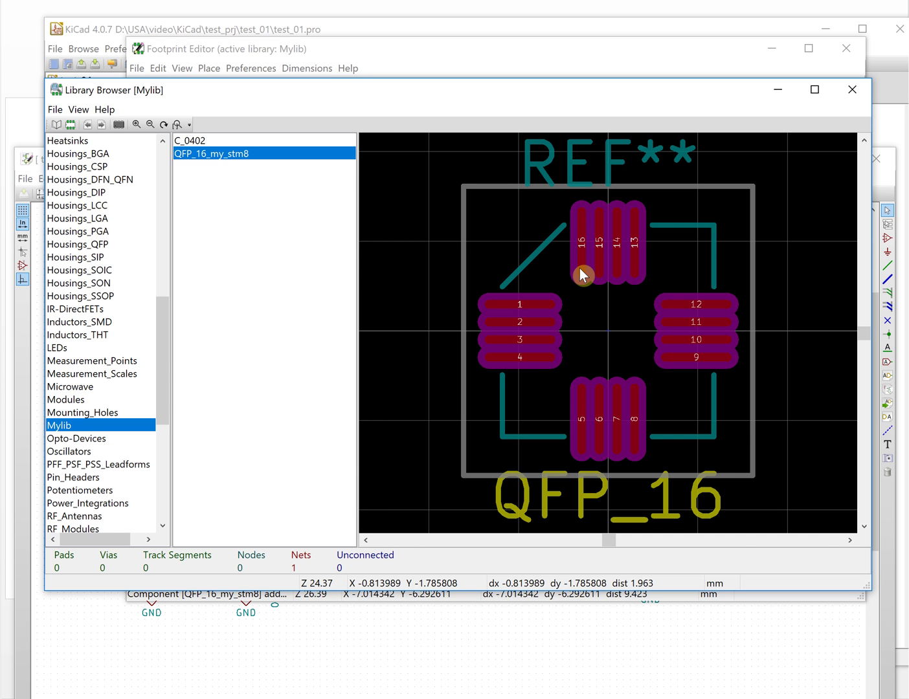
Leave the footprint windows and return to the test_01 schematic
left_click(509, 58)
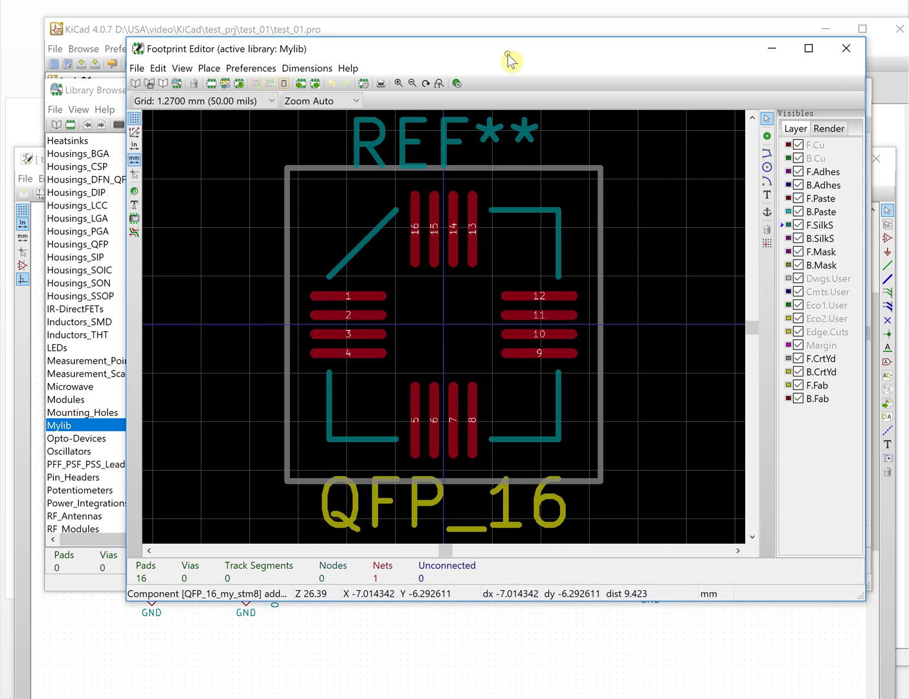
left_click(408, 30)
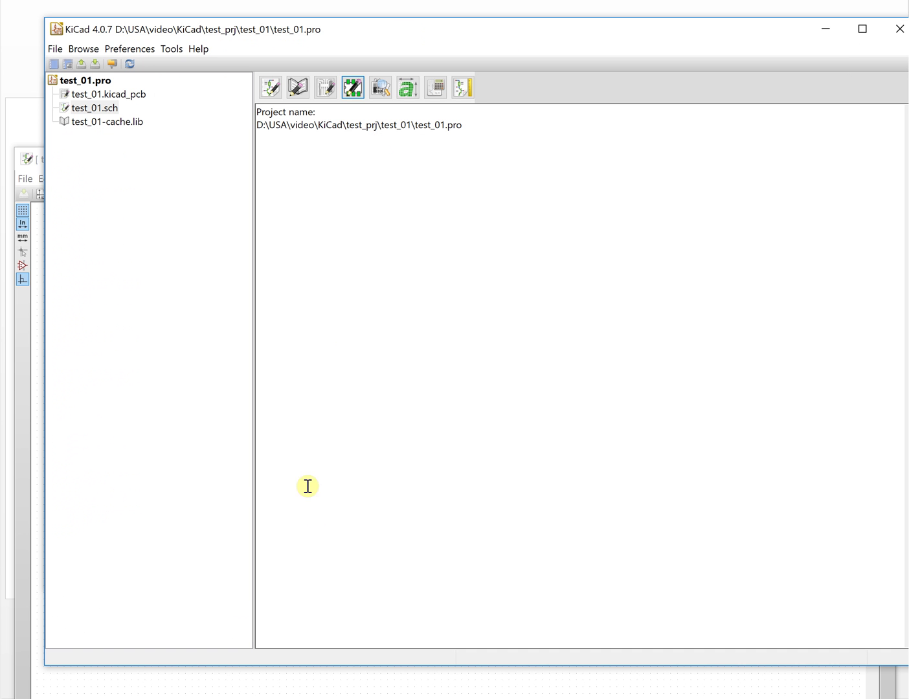
key("alt+Tab")
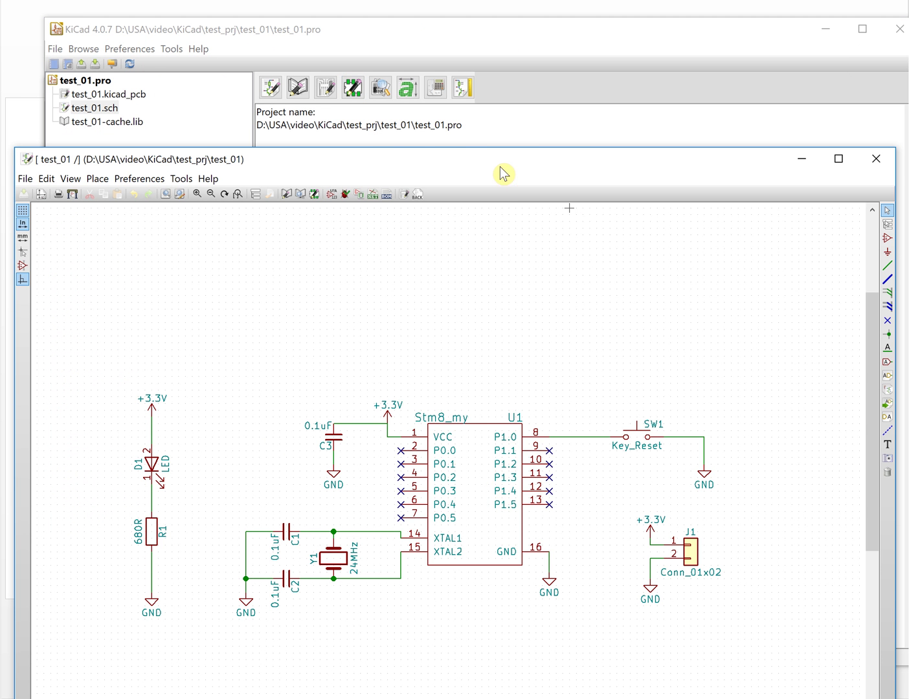